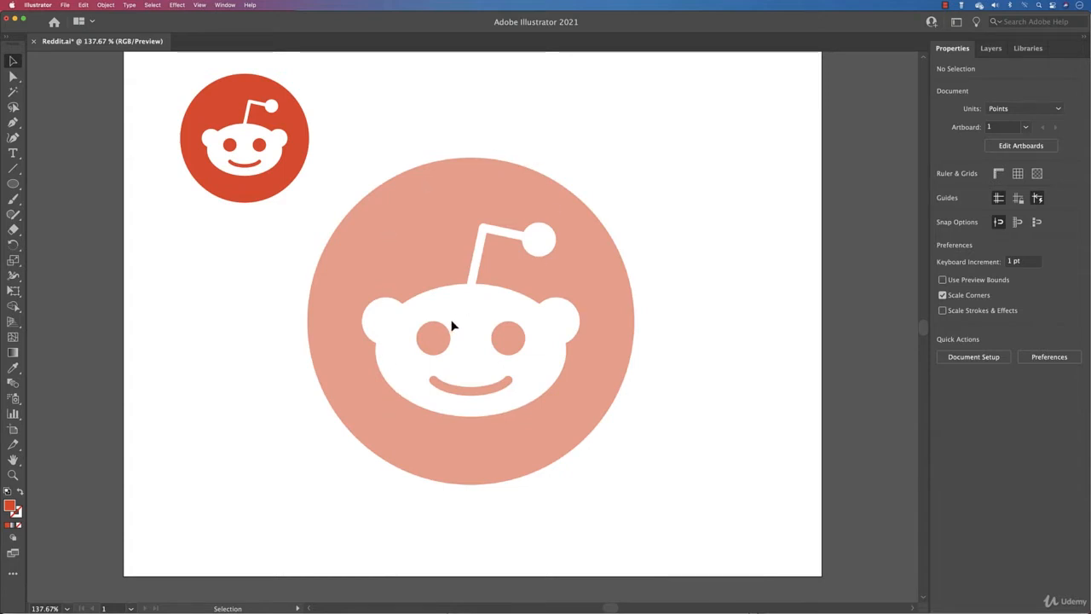
Step: Draw an ellipse about 204 by 142 pt over the head of the large faded Reddit logo
{"action": "scroll", "coordinate": [459, 325], "scroll_direction": "up", "scroll_amount": 5}
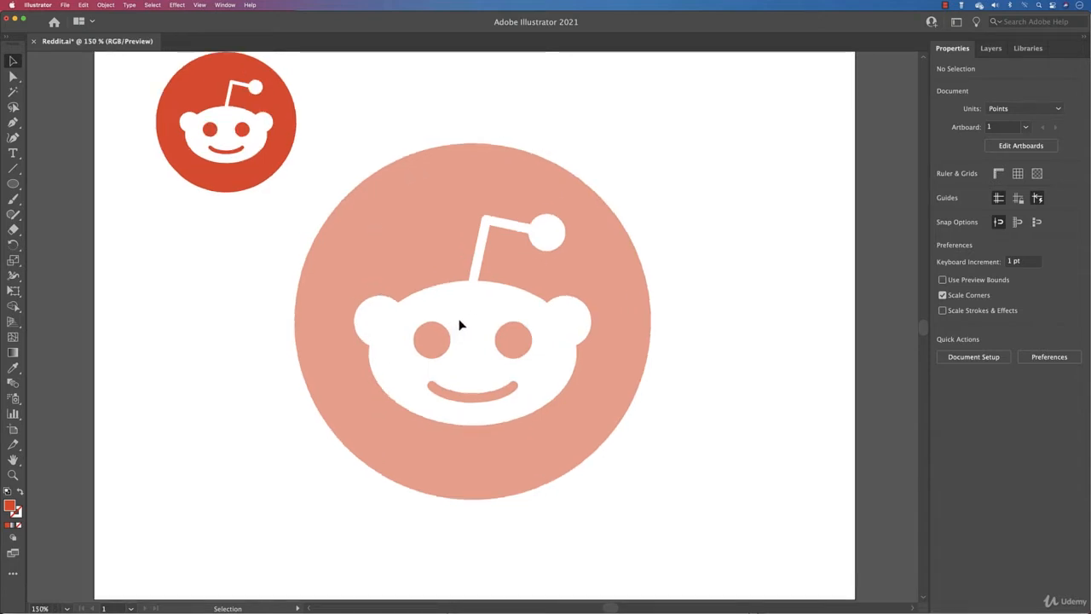
{"action": "scroll", "coordinate": [459, 324], "scroll_direction": "down", "scroll_amount": 1}
{"action": "left_click_drag", "start_coordinate": [522, 339], "coordinate": [492, 295]}
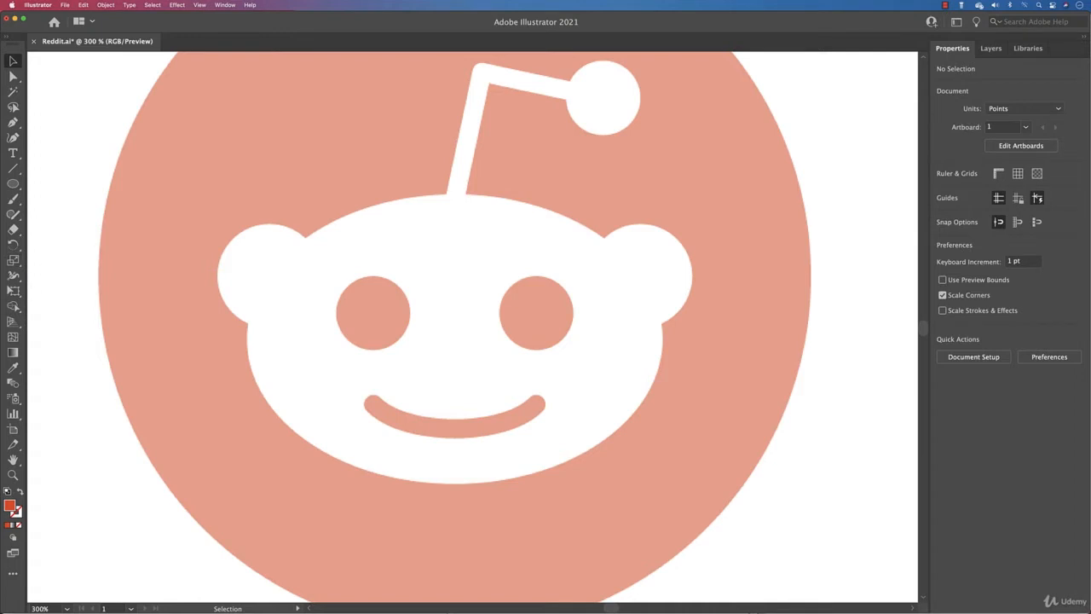
{"action": "left_click", "coordinate": [13, 184]}
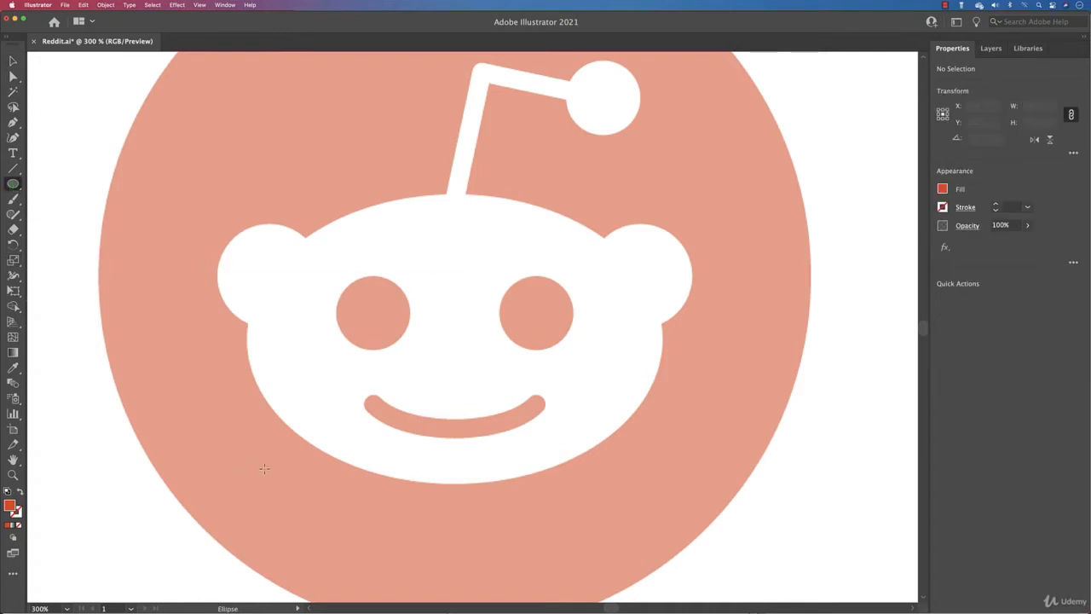
{"action": "left_click_drag", "start_coordinate": [261, 468], "coordinate": [652, 195]}
Step: Remove the head ellipse's fill and give it a 1 pt stroke
{"action": "left_click", "coordinate": [942, 188]}
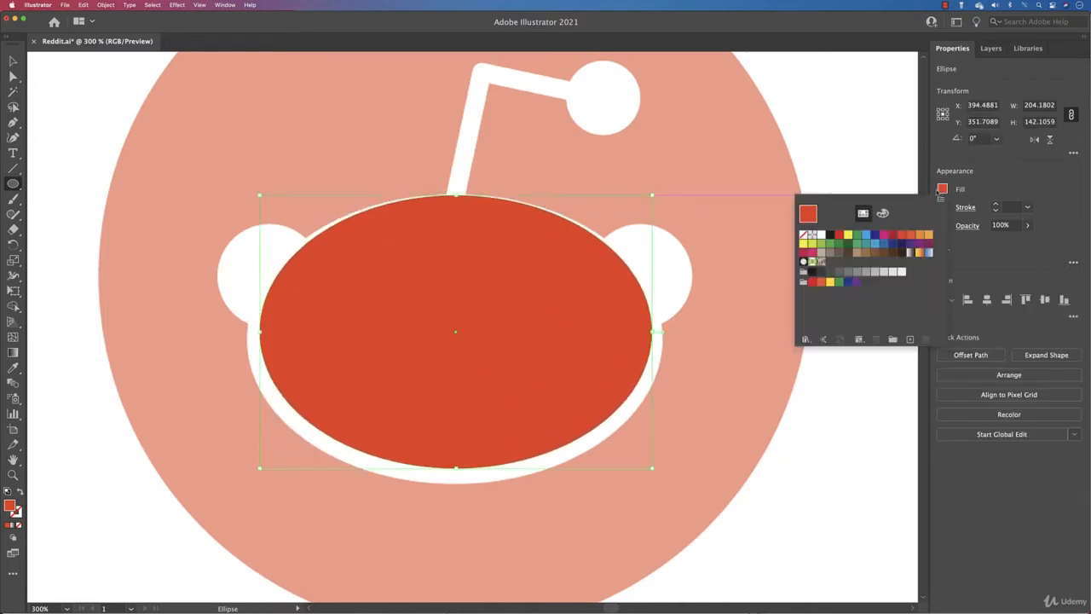
{"action": "left_click", "coordinate": [807, 236]}
{"action": "left_click", "coordinate": [994, 207]}
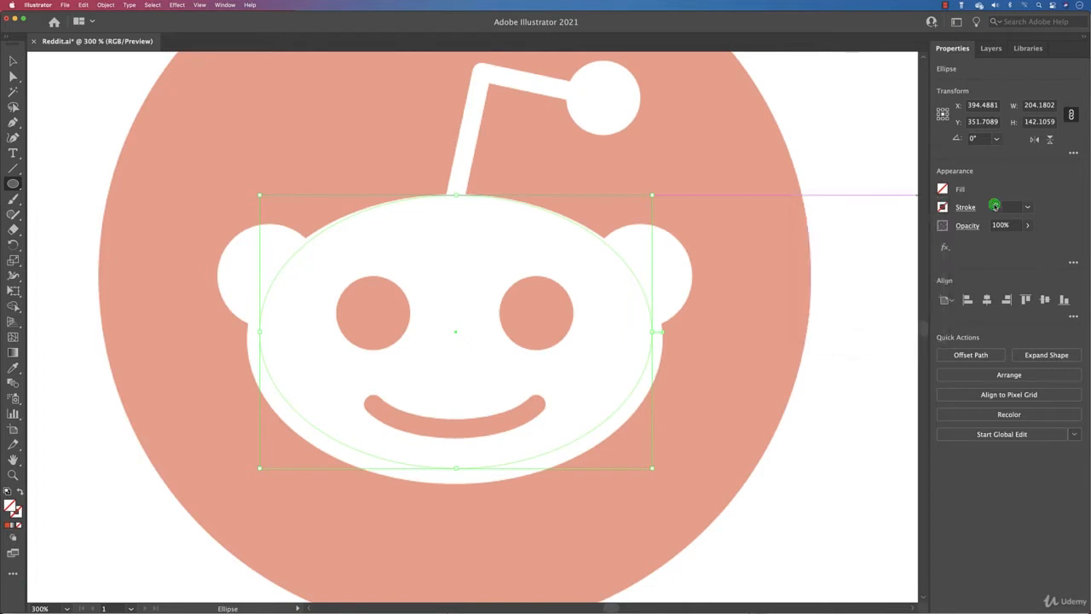
{"action": "left_click", "coordinate": [995, 205]}
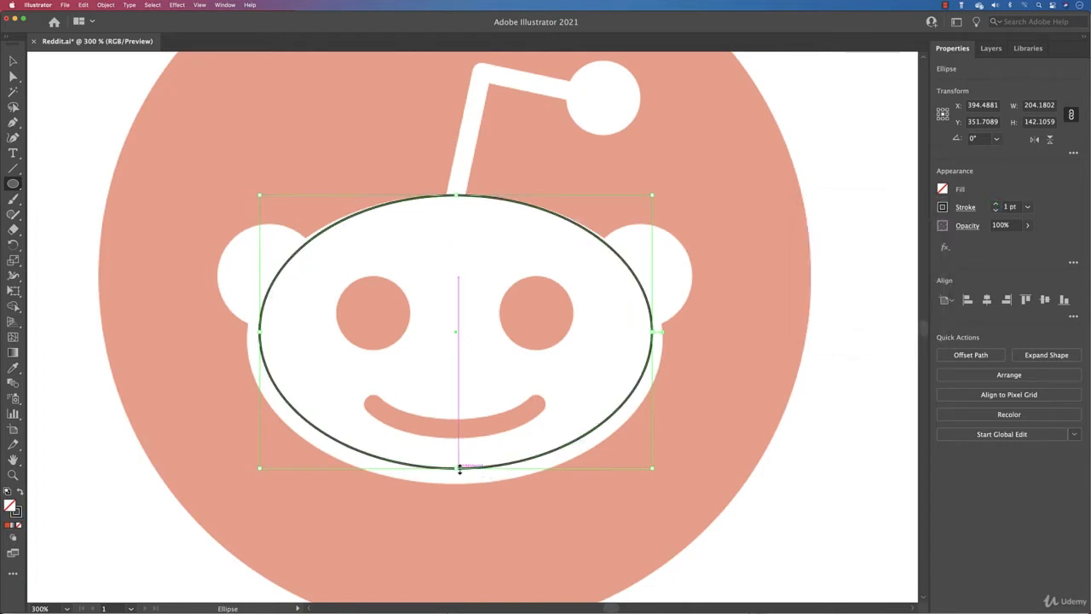
Step: Stretch the head ellipse downward and to both sides to about 216 by 150 pt so it matches the head outline
{"action": "left_click_drag", "start_coordinate": [452, 467], "coordinate": [455, 482]}
{"action": "left_click_drag", "start_coordinate": [652, 338], "coordinate": [664, 338]}
{"action": "left_click_drag", "start_coordinate": [260, 339], "coordinate": [249, 341]}
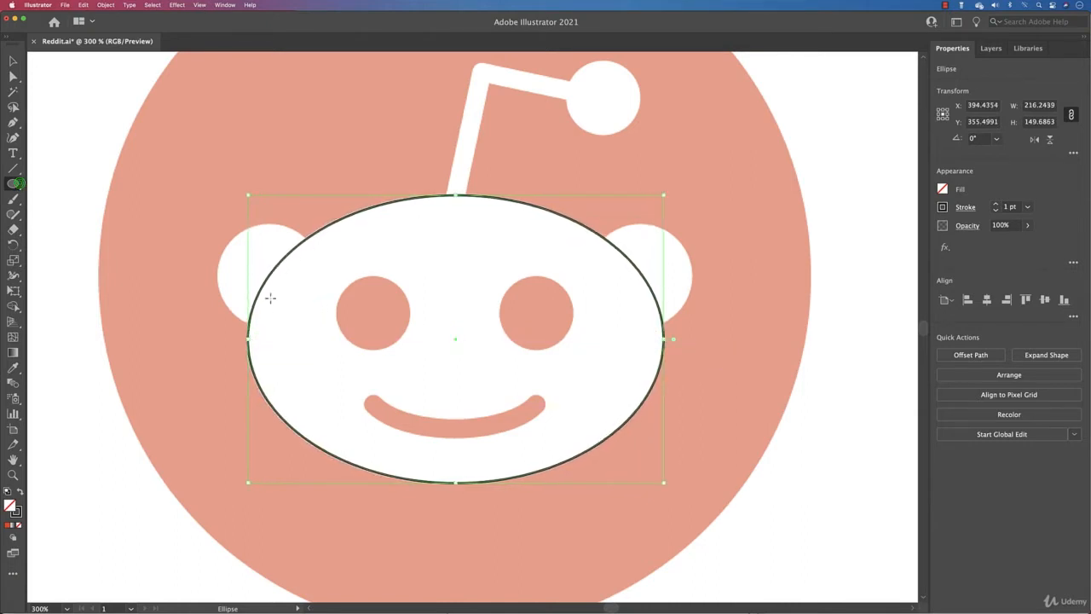
Step: Draw a circle about 55 pt in diameter over the left ear and duplicate it onto the right ear
{"action": "left_click_drag", "start_coordinate": [259, 269], "coordinate": [304, 296]}
{"action": "left_click_drag", "start_coordinate": [258, 269], "coordinate": [263, 271]}
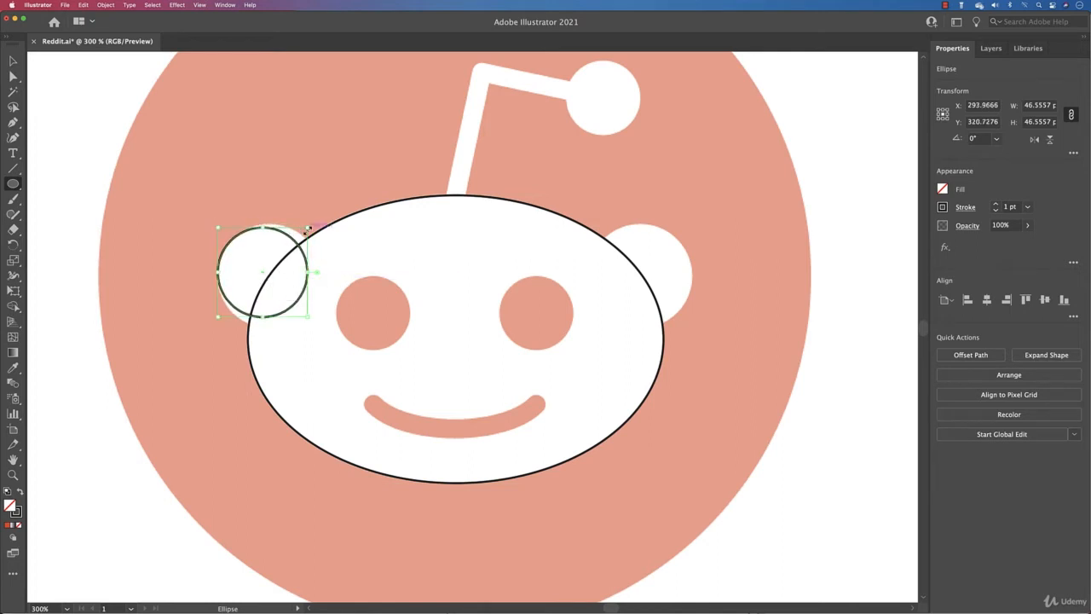
{"action": "left_click_drag", "start_coordinate": [307, 227], "coordinate": [324, 332]}
{"action": "left_click_drag", "start_coordinate": [273, 288], "coordinate": [273, 282]}
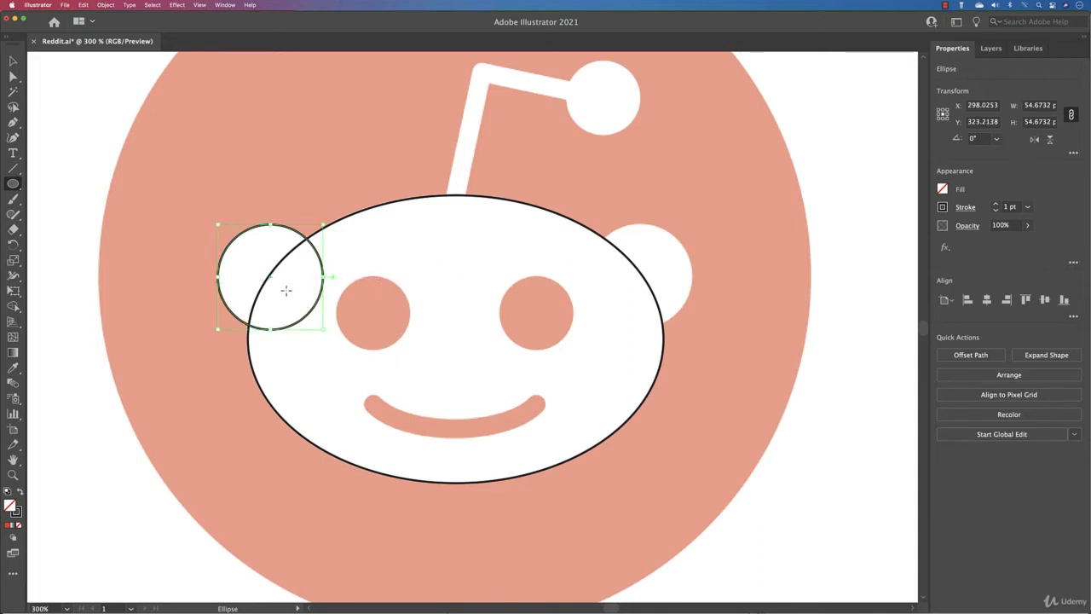
{"action": "key", "text": "v"}
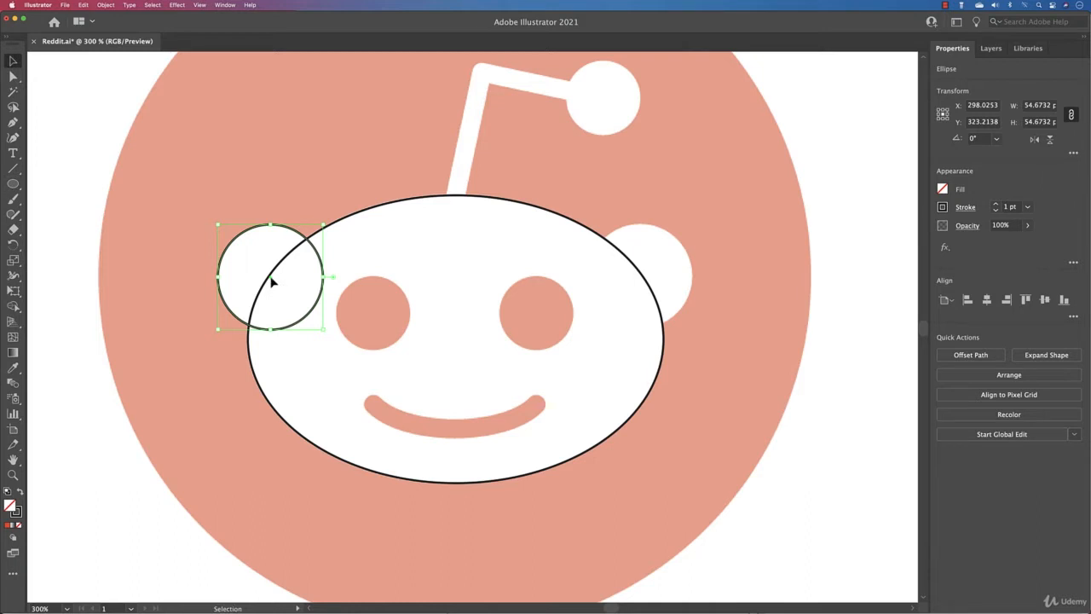
{"action": "left_click_drag", "start_coordinate": [273, 286], "coordinate": [640, 290]}
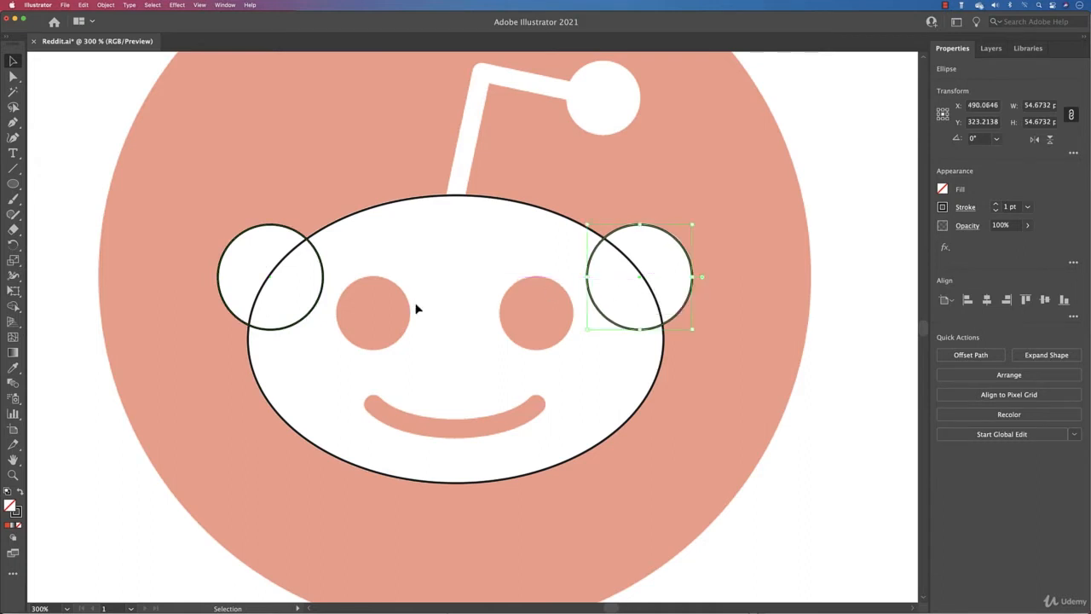
Step: Draw a circle about 38 pt in diameter over the left eye and duplicate it onto the right eye
{"action": "left_click", "coordinate": [13, 185]}
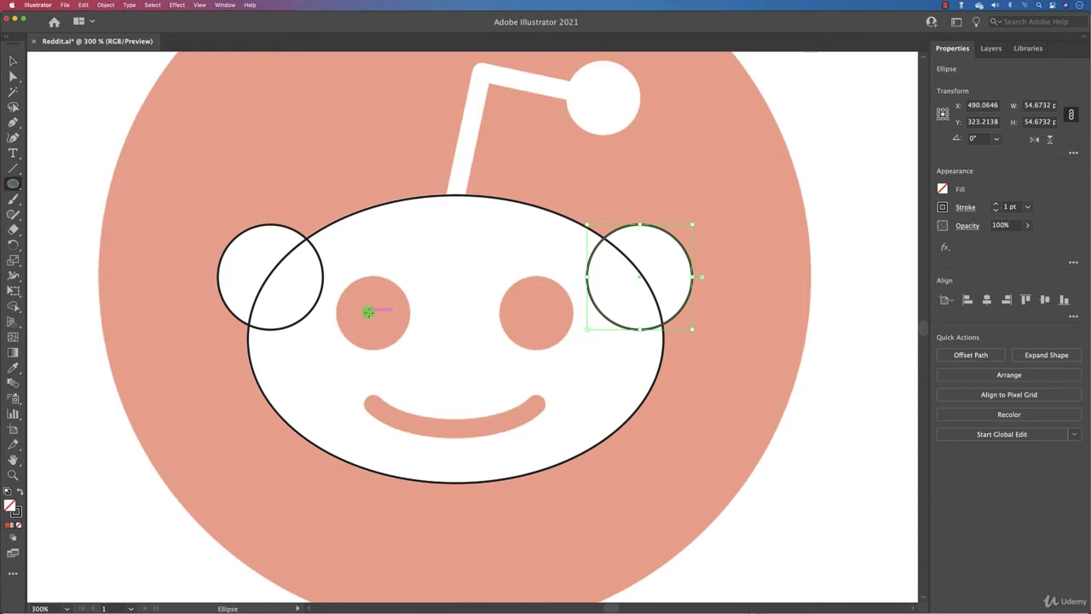
{"action": "mouse_move", "coordinate": [367, 312]}
{"action": "left_mouse_down"}
{"action": "mouse_move", "coordinate": [405, 339]}
{"action": "mouse_move", "coordinate": [372, 313]}
{"action": "left_mouse_up"}
{"action": "left_click_drag", "start_coordinate": [406, 345], "coordinate": [410, 349]}
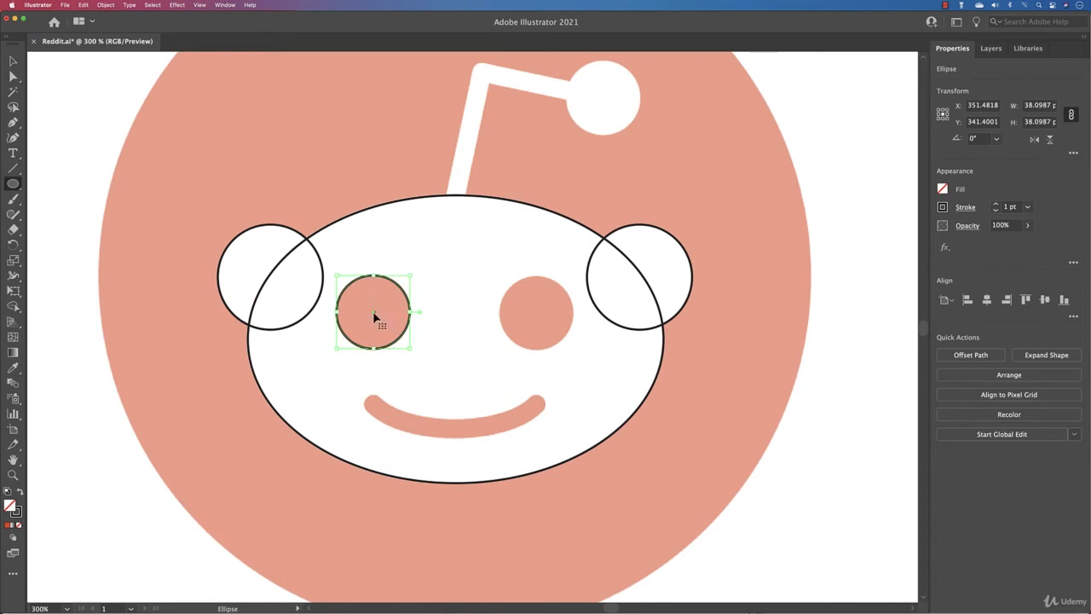
{"action": "left_click_drag", "start_coordinate": [372, 313], "coordinate": [537, 322]}
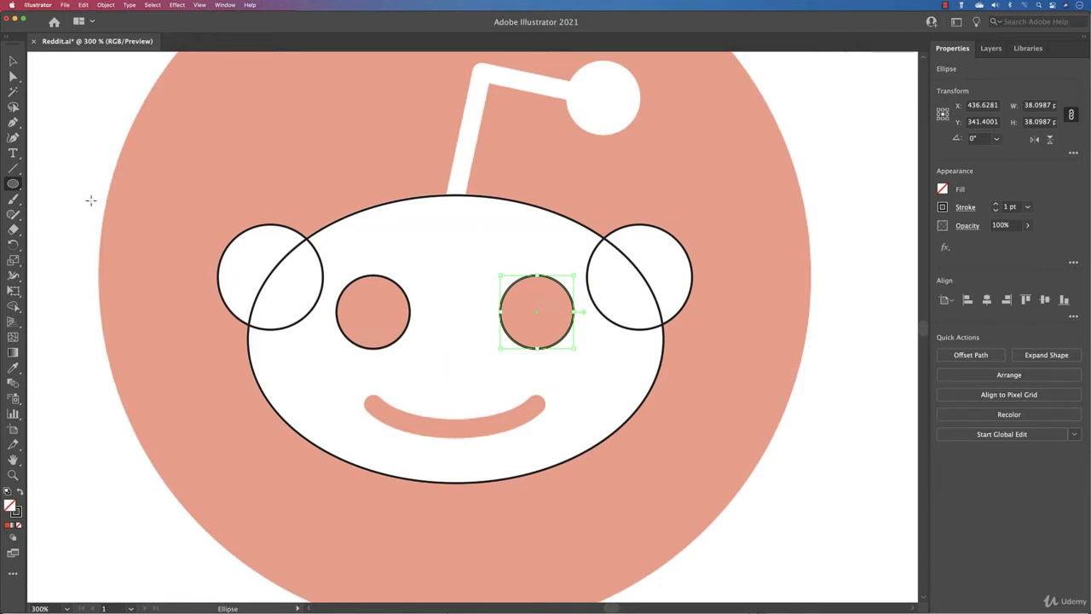
Step: Draw a line about 85 pt long between the two ends of the mouth
{"action": "left_click", "coordinate": [13, 168]}
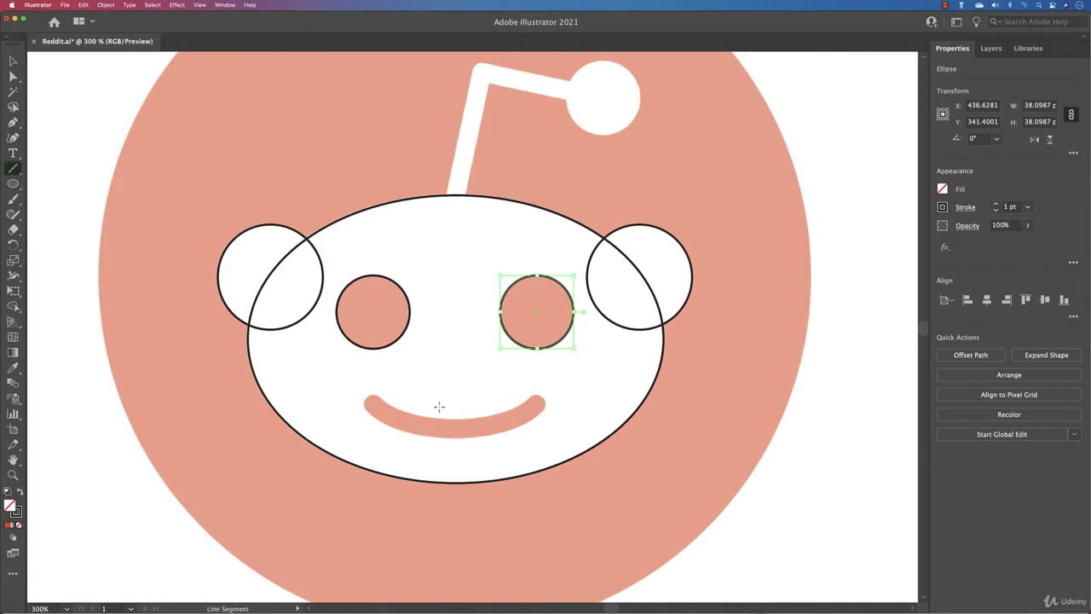
{"action": "scroll", "coordinate": [439, 406], "scroll_direction": "up", "scroll_amount": 1}
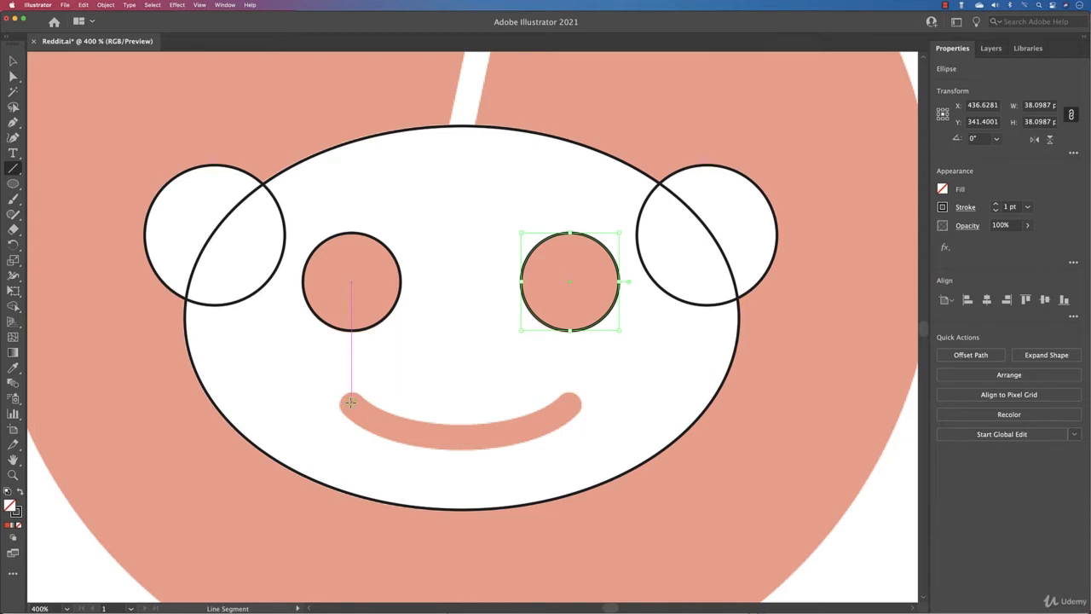
{"action": "left_click_drag", "start_coordinate": [350, 402], "coordinate": [570, 405]}
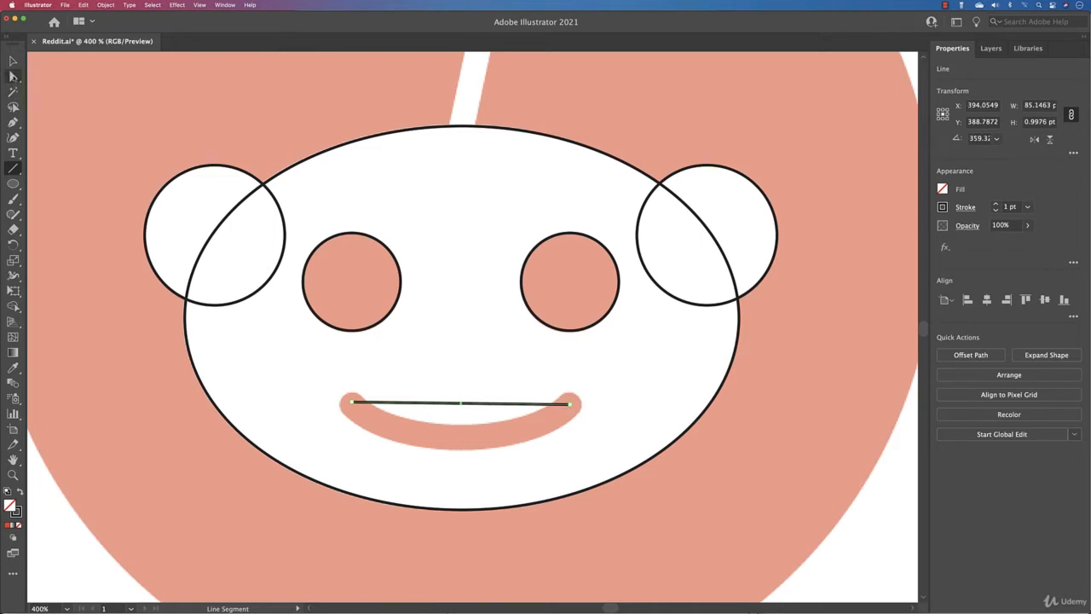
Step: Convert both end anchor points of the mouth line to smooth and angle the right end's handle along the smile
{"action": "left_click", "coordinate": [13, 76]}
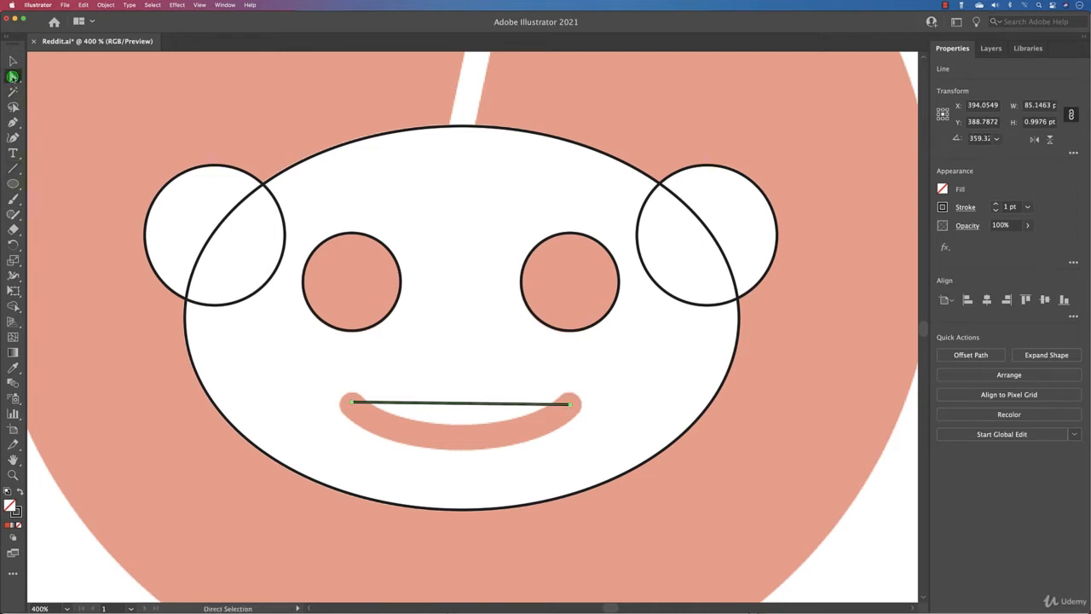
{"action": "left_click", "coordinate": [353, 402]}
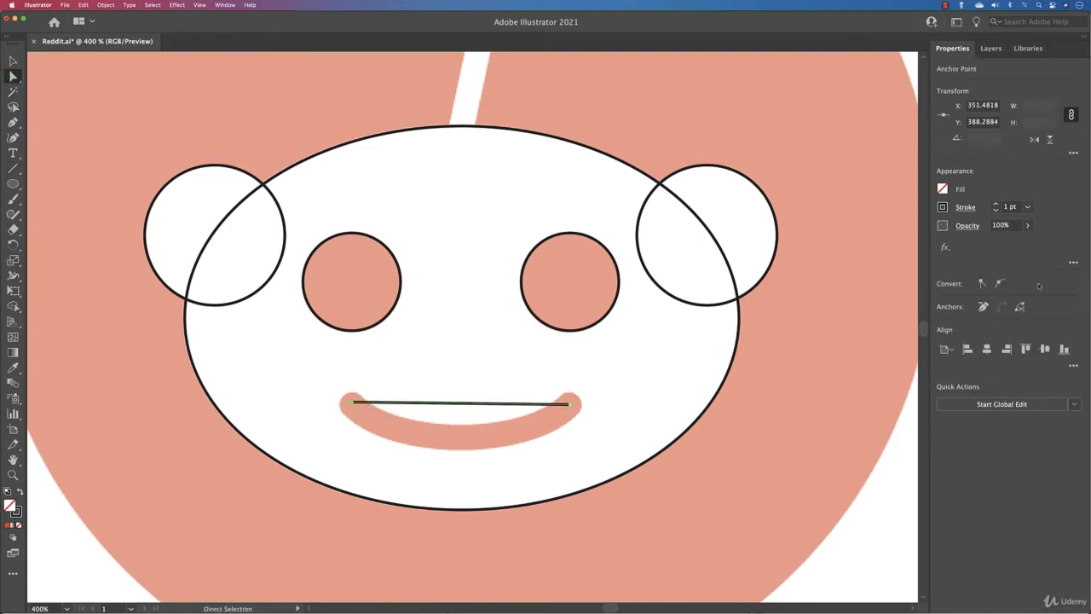
{"action": "left_click", "coordinate": [1000, 286]}
{"action": "left_click", "coordinate": [569, 404]}
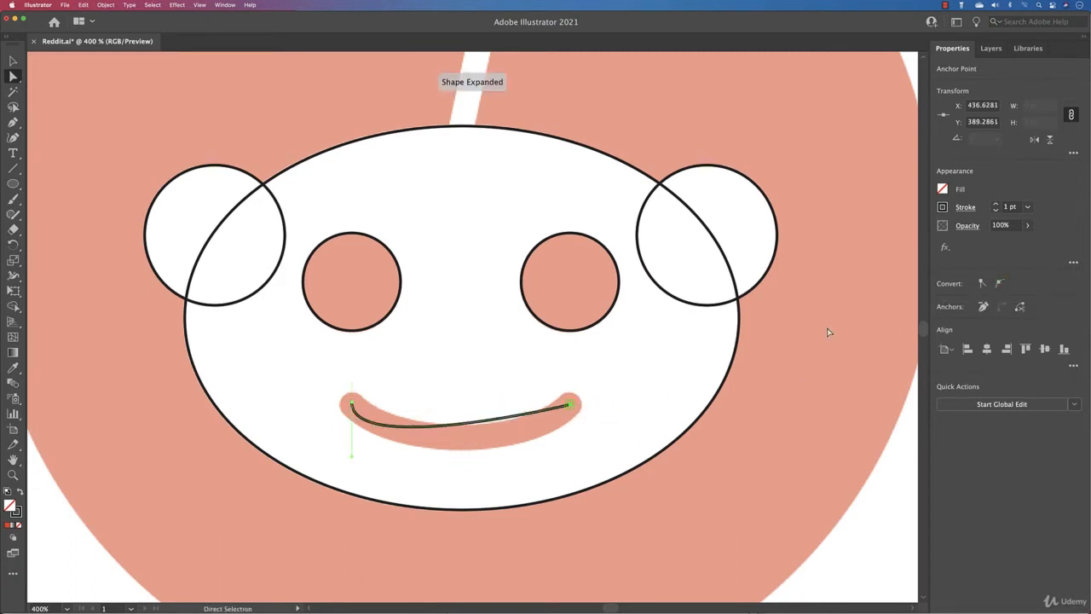
{"action": "left_click", "coordinate": [1001, 284]}
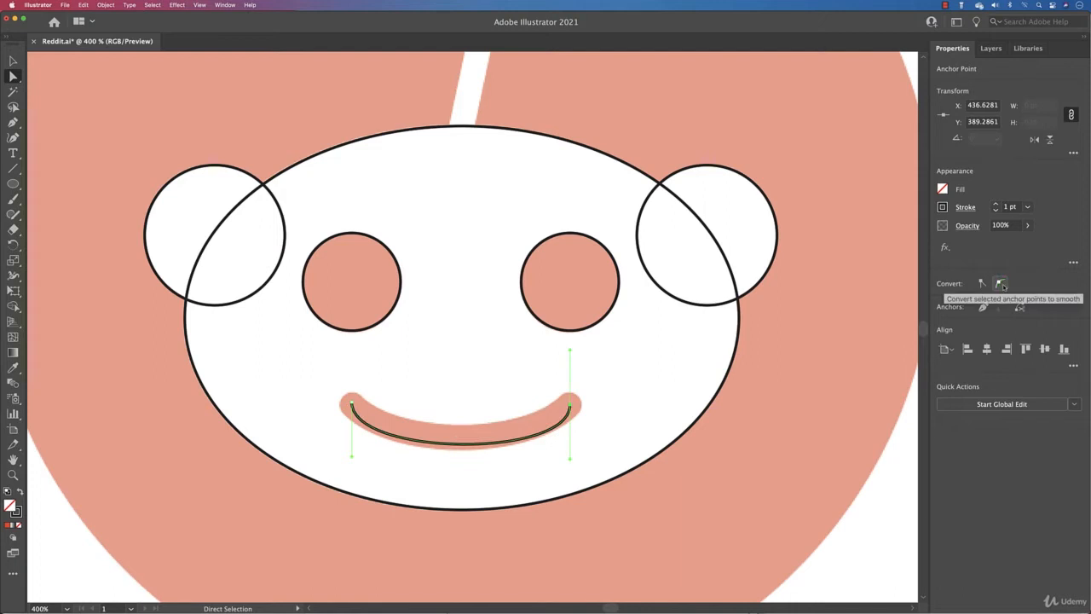
{"action": "left_click_drag", "start_coordinate": [569, 458], "coordinate": [514, 467]}
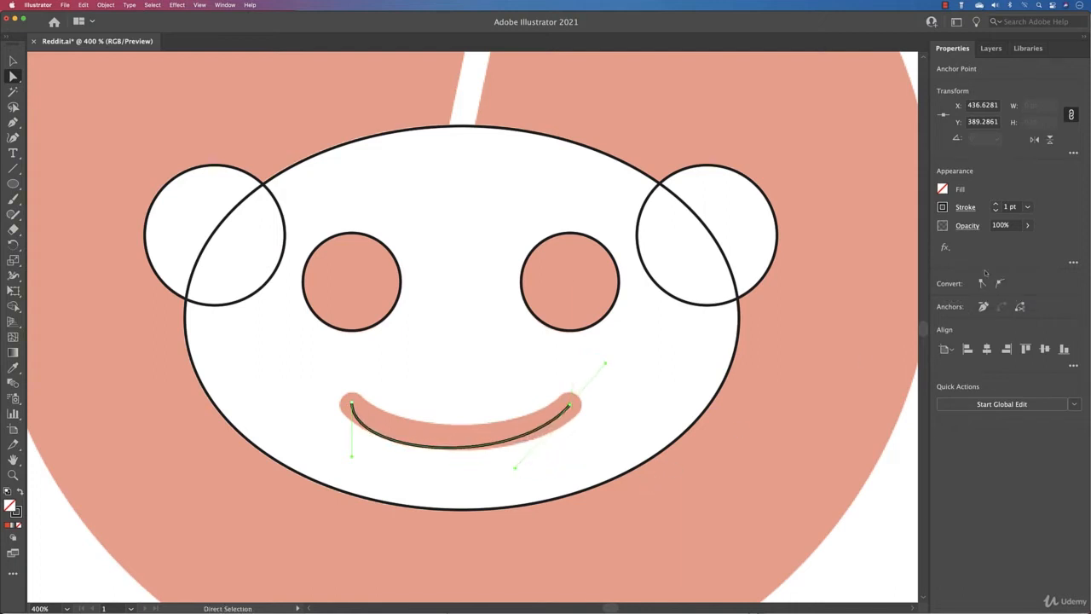
Step: Set the mouth curve's stroke weight to 10 pt
{"action": "left_click", "coordinate": [995, 205]}
{"action": "left_click", "coordinate": [996, 205]}
{"action": "left_click", "coordinate": [995, 204]}
{"action": "left_click", "coordinate": [994, 205]}
{"action": "left_click", "coordinate": [993, 205]}
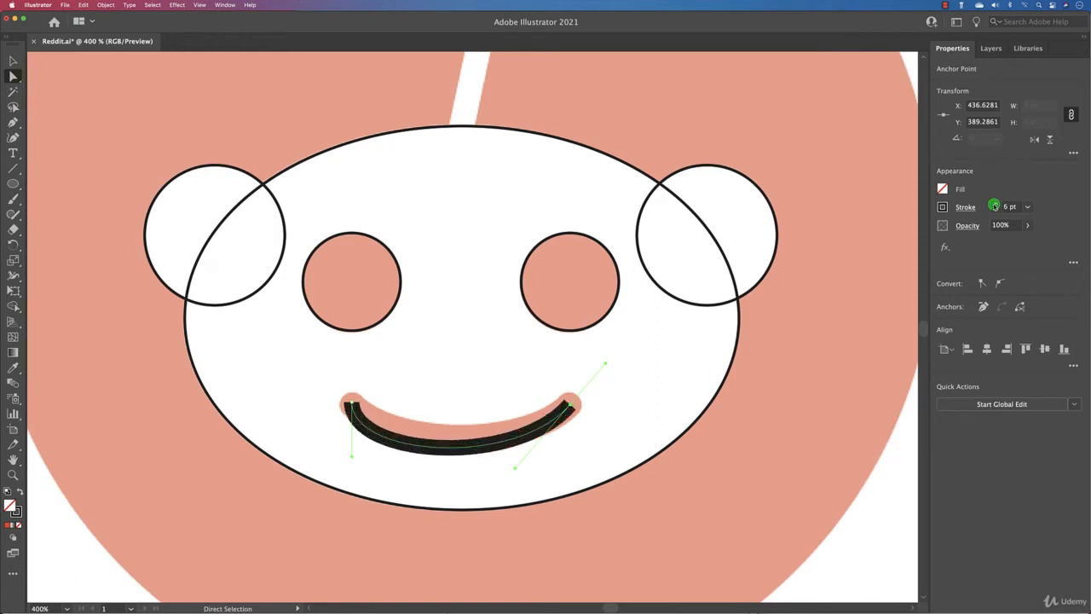
{"action": "left_click", "coordinate": [994, 206]}
{"action": "left_click", "coordinate": [995, 205]}
{"action": "left_click", "coordinate": [994, 206]}
{"action": "left_click", "coordinate": [994, 205]}
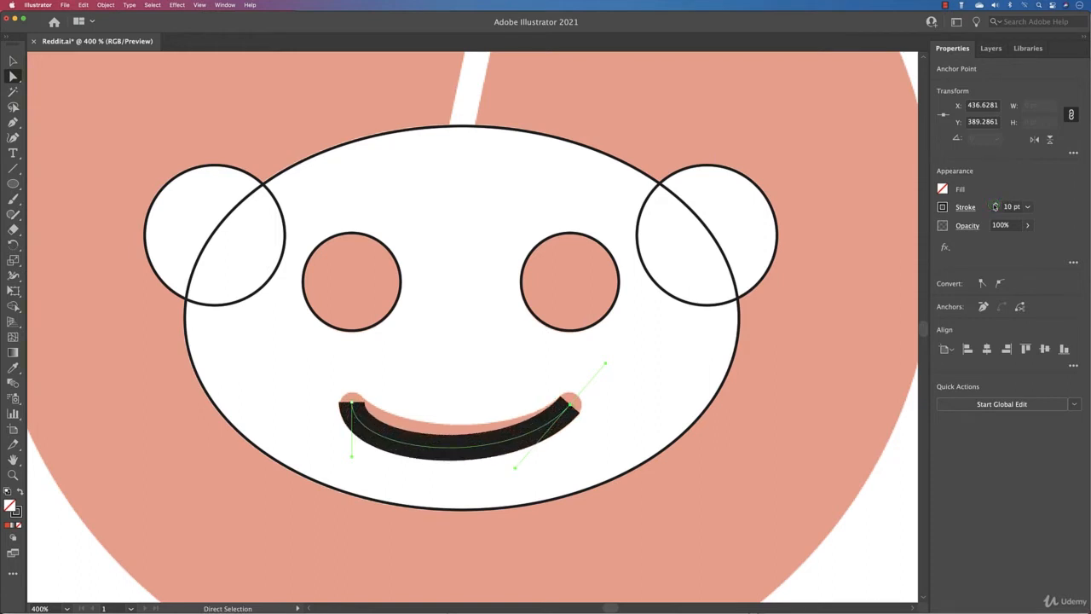
Step: Lower the mouth curve's opacity to 46% and give its stroke round caps
{"action": "left_click", "coordinate": [1027, 225]}
{"action": "left_click_drag", "start_coordinate": [1028, 241], "coordinate": [1000, 242]}
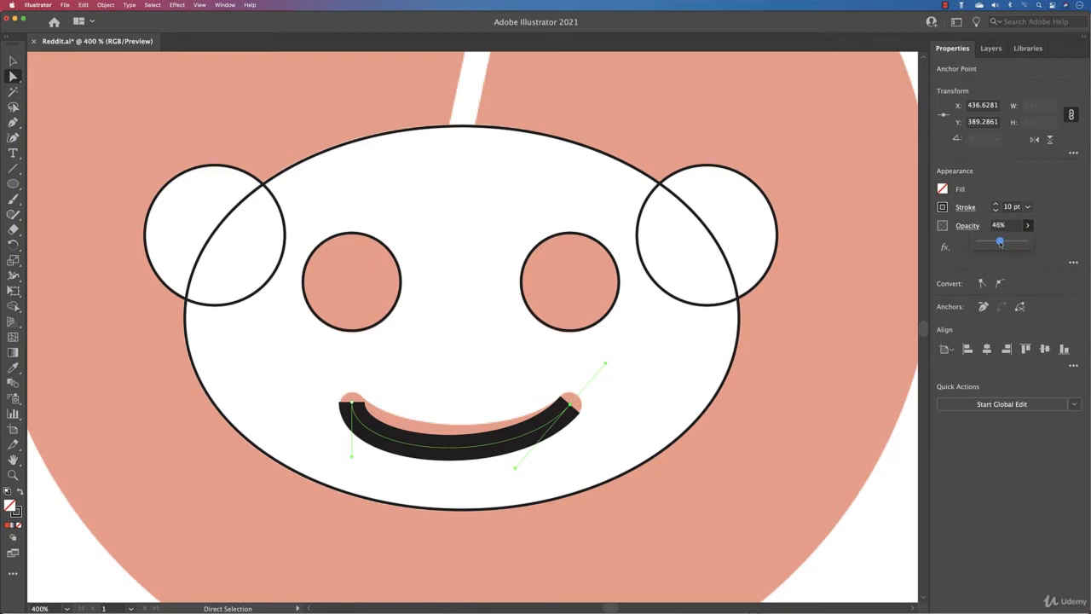
{"action": "left_click", "coordinate": [965, 206]}
{"action": "left_click", "coordinate": [896, 242]}
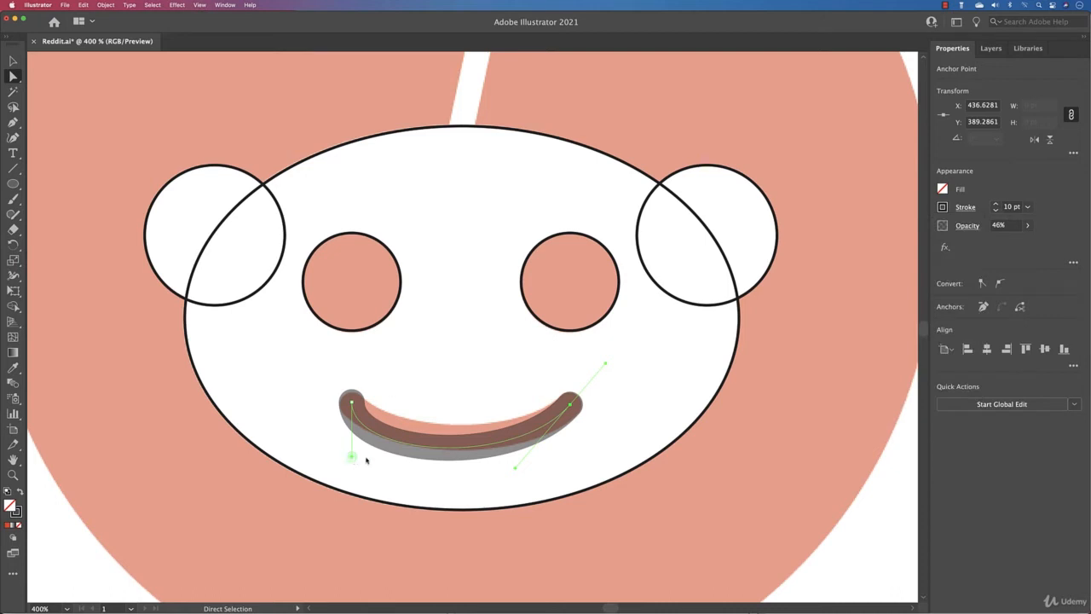
Step: Adjust the mouth curve's handles and move its left anchor point slightly down so the stroke matches the smile underneath
{"action": "left_click_drag", "start_coordinate": [352, 459], "coordinate": [383, 443]}
{"action": "left_click_drag", "start_coordinate": [514, 468], "coordinate": [524, 452]}
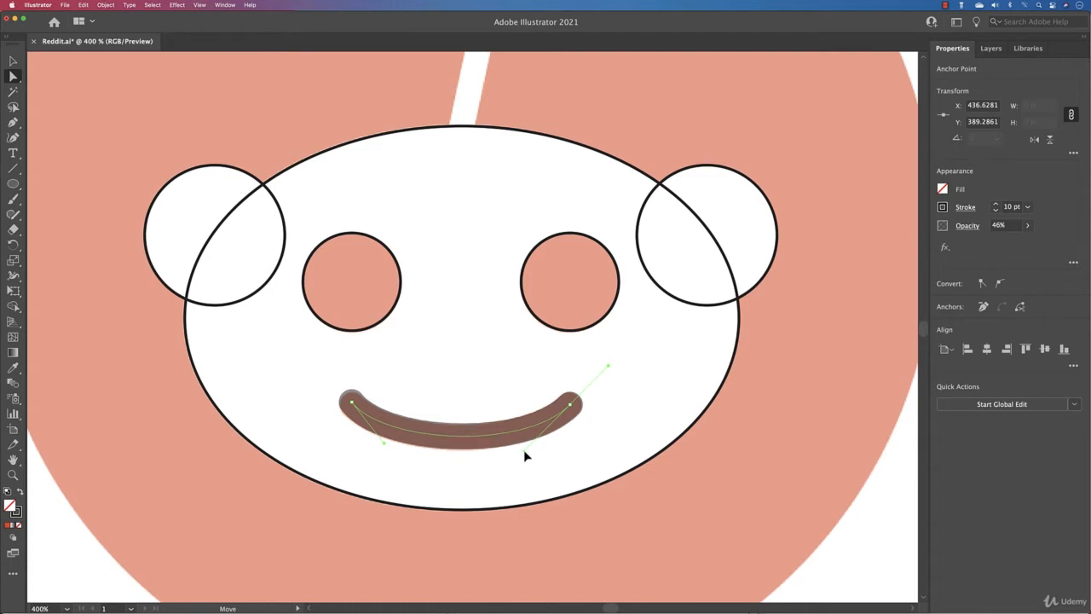
{"action": "left_click_drag", "start_coordinate": [525, 451], "coordinate": [524, 450]}
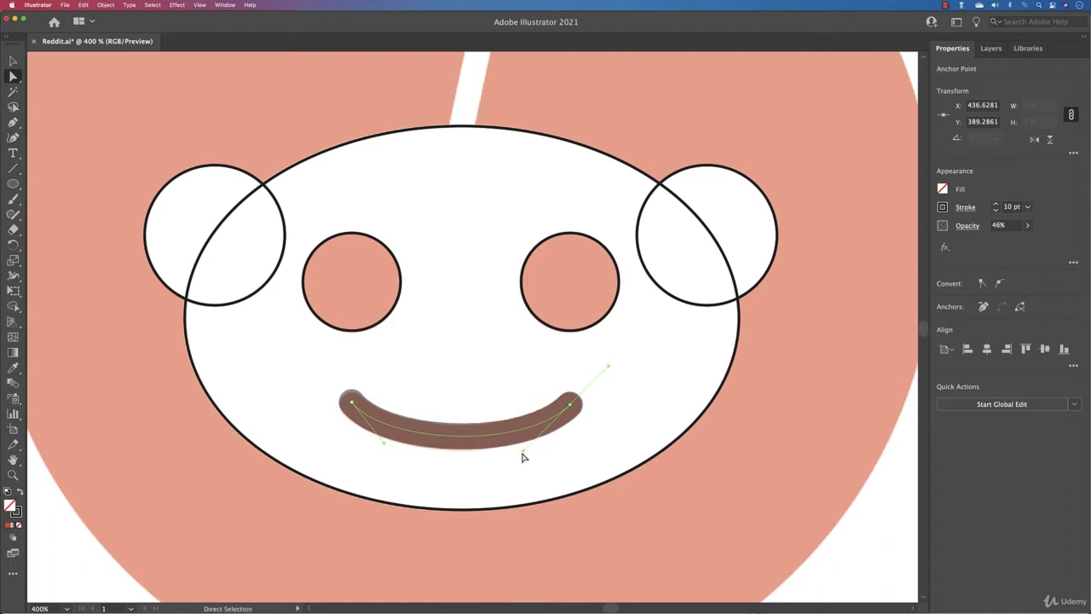
{"action": "left_click", "coordinate": [351, 404]}
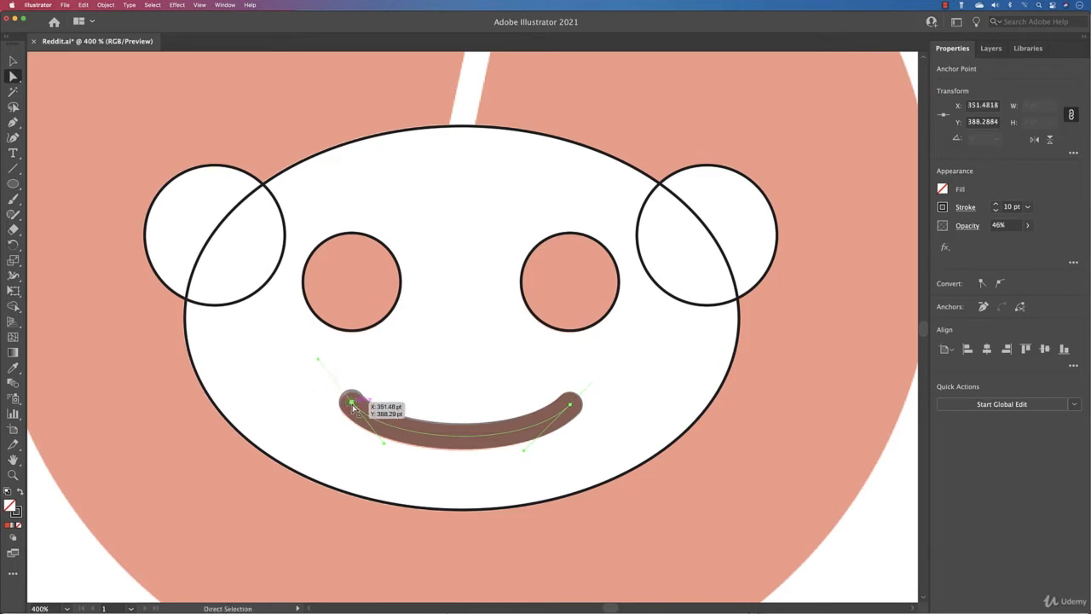
{"action": "left_click_drag", "start_coordinate": [352, 407], "coordinate": [353, 411]}
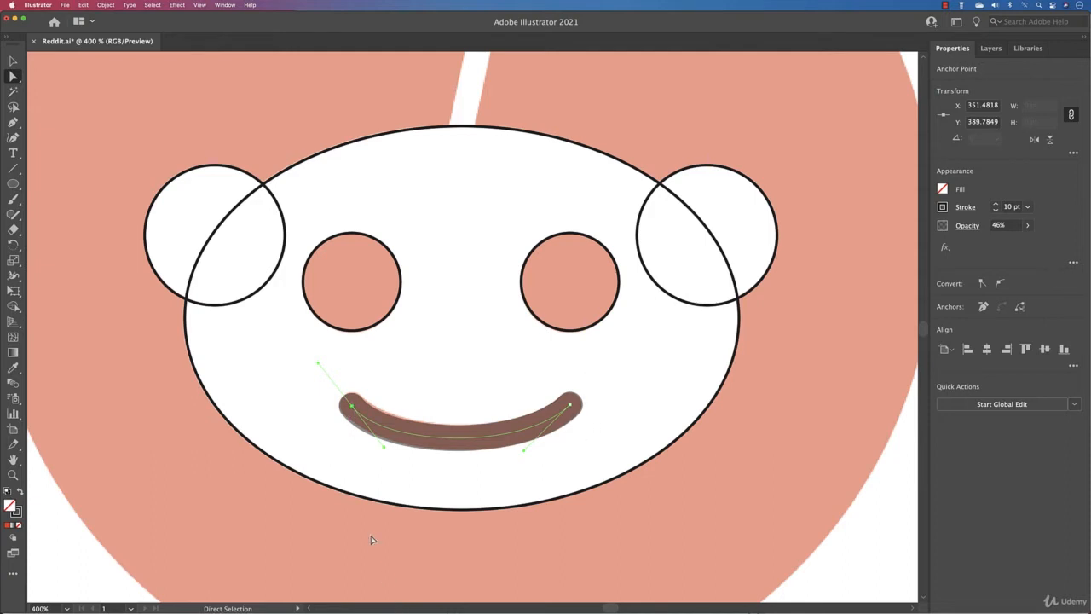
{"action": "left_click_drag", "start_coordinate": [383, 446], "coordinate": [399, 446]}
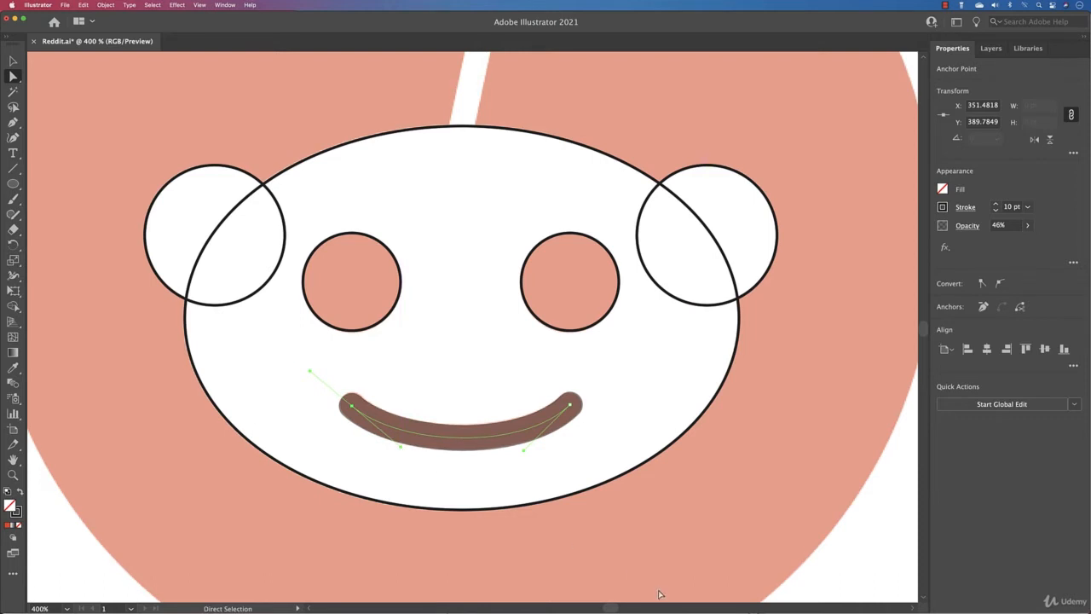
Step: Set the mouth curve's opacity back to 100% and deselect it
{"action": "left_click", "coordinate": [1027, 225]}
{"action": "left_click_drag", "start_coordinate": [999, 241], "coordinate": [1075, 245]}
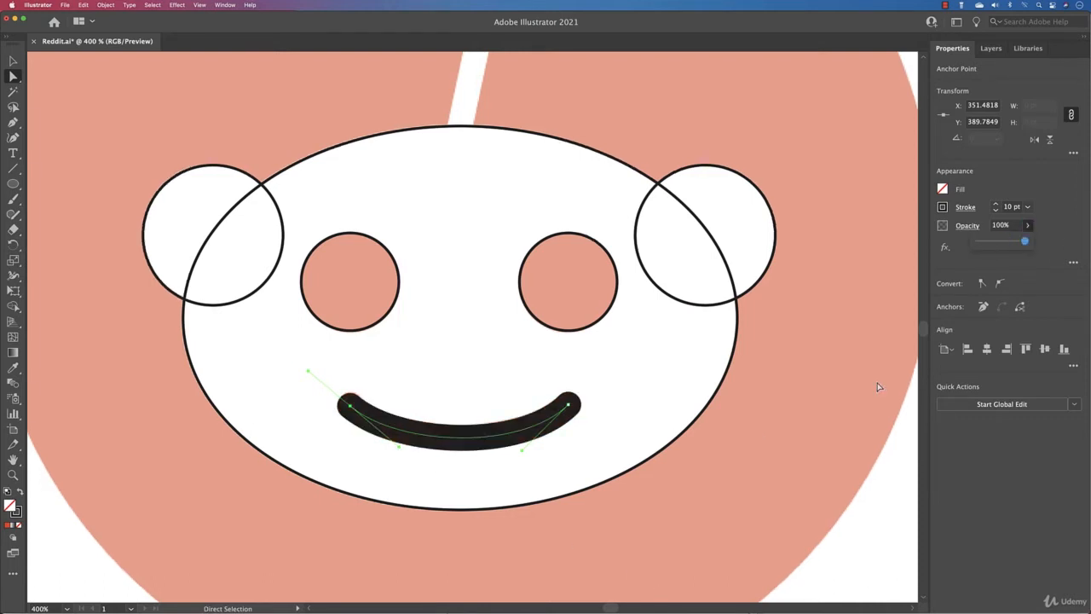
{"action": "key", "text": "v"}
{"action": "left_click", "coordinate": [536, 320]}
{"action": "left_click", "coordinate": [490, 242]}
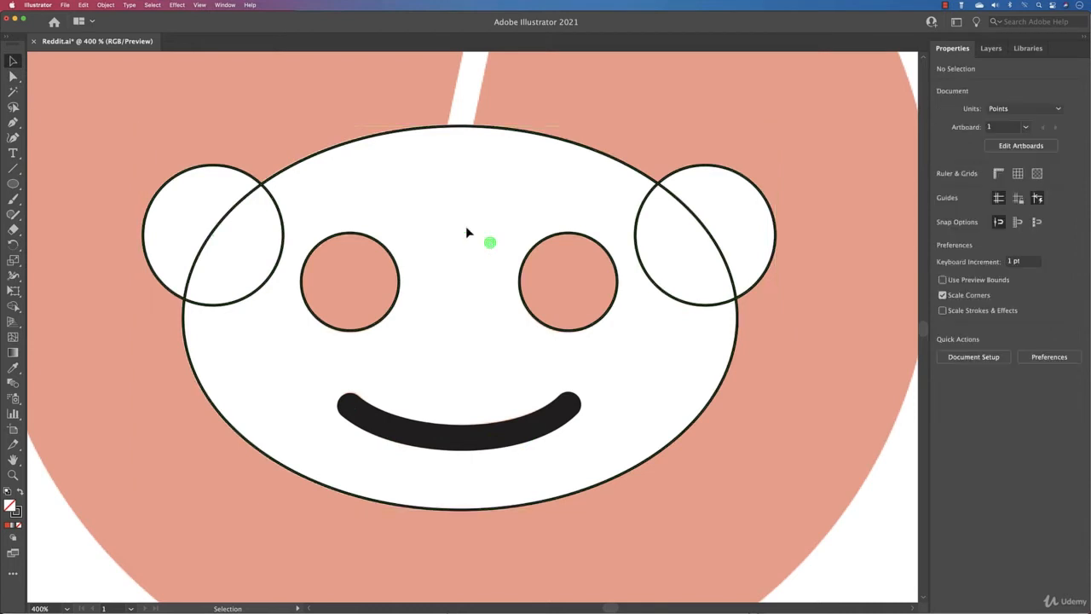
Step: Draw an upright rectangle about 10.5 by 73 pt over the antenna's stem and set its stroke weight to 0.25 pt
{"action": "left_click_drag", "start_coordinate": [479, 119], "coordinate": [434, 309]}
{"action": "key", "text": "m"}
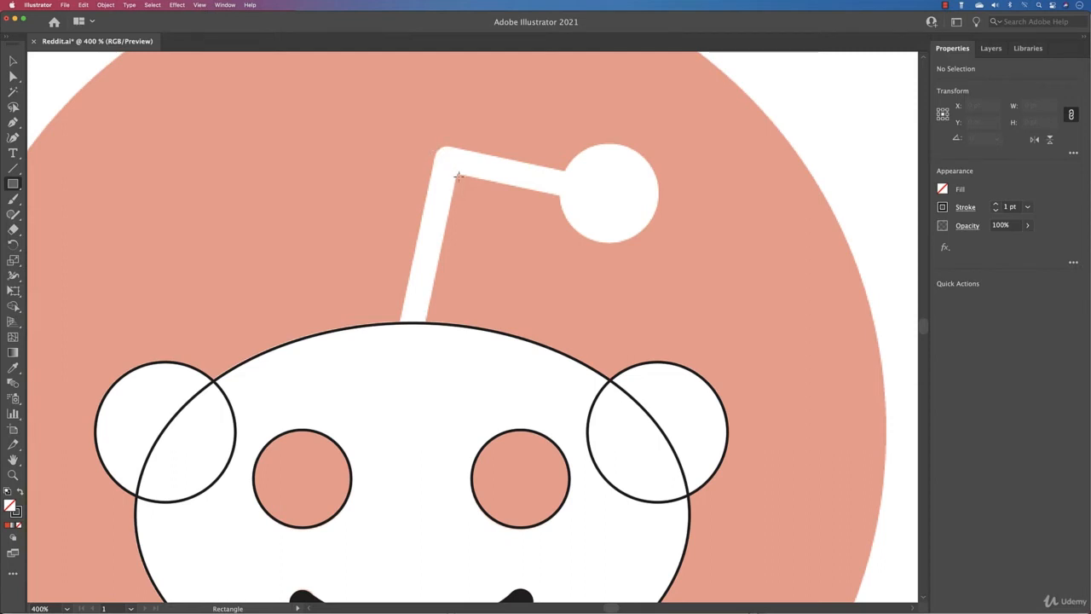
{"action": "mouse_move", "coordinate": [457, 174]}
{"action": "left_mouse_down"}
{"action": "mouse_move", "coordinate": [414, 344]}
{"action": "mouse_move", "coordinate": [431, 361]}
{"action": "left_mouse_up"}
{"action": "left_click", "coordinate": [994, 205]}
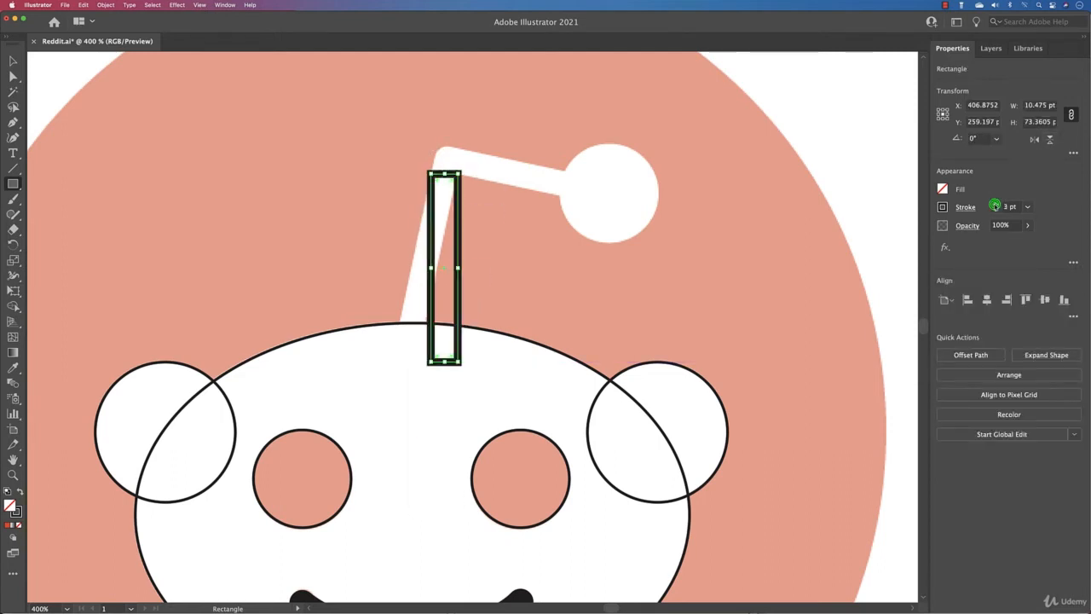
{"action": "left_click", "coordinate": [995, 210]}
{"action": "left_click", "coordinate": [995, 210]}
{"action": "left_click", "coordinate": [994, 210]}
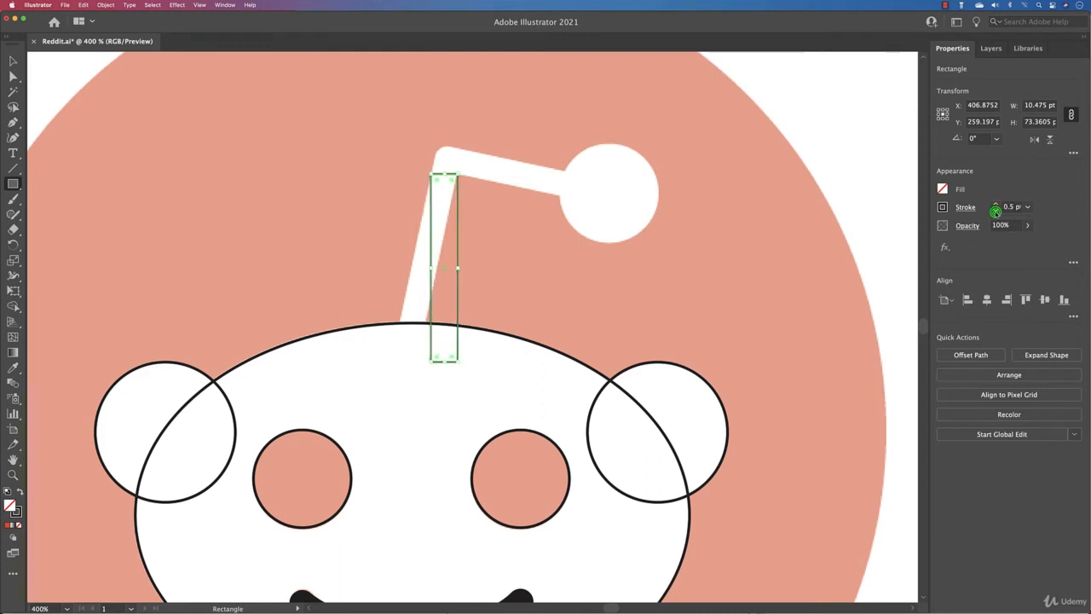
{"action": "left_click", "coordinate": [995, 211]}
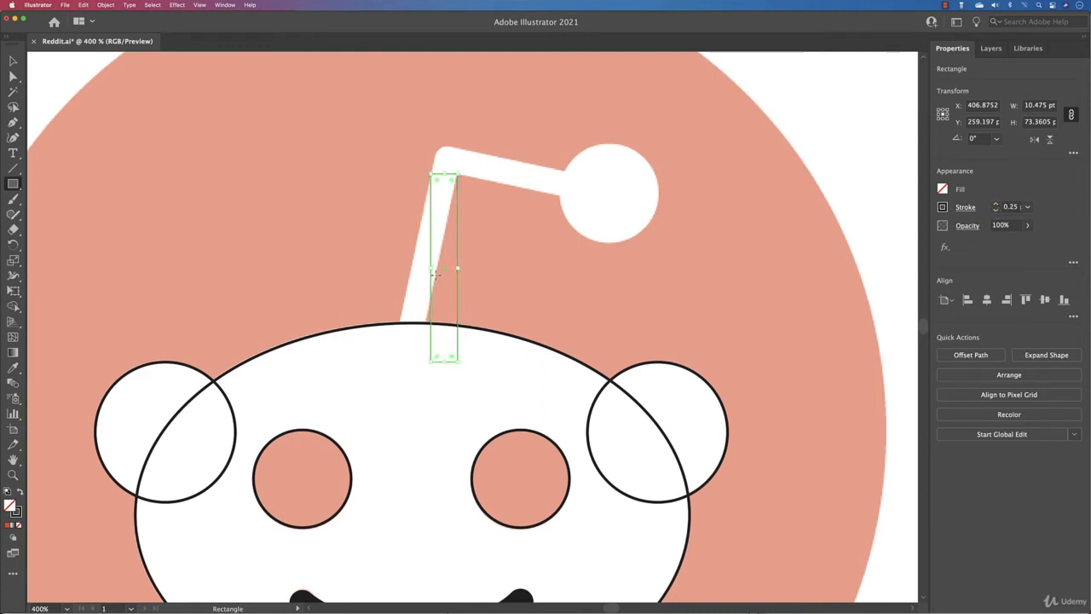
Step: Rotate the rectangle about 11° clockwise, move it onto the antenna's stem and narrow it slightly to match the stem's width
{"action": "left_click_drag", "start_coordinate": [461, 171], "coordinate": [477, 176]}
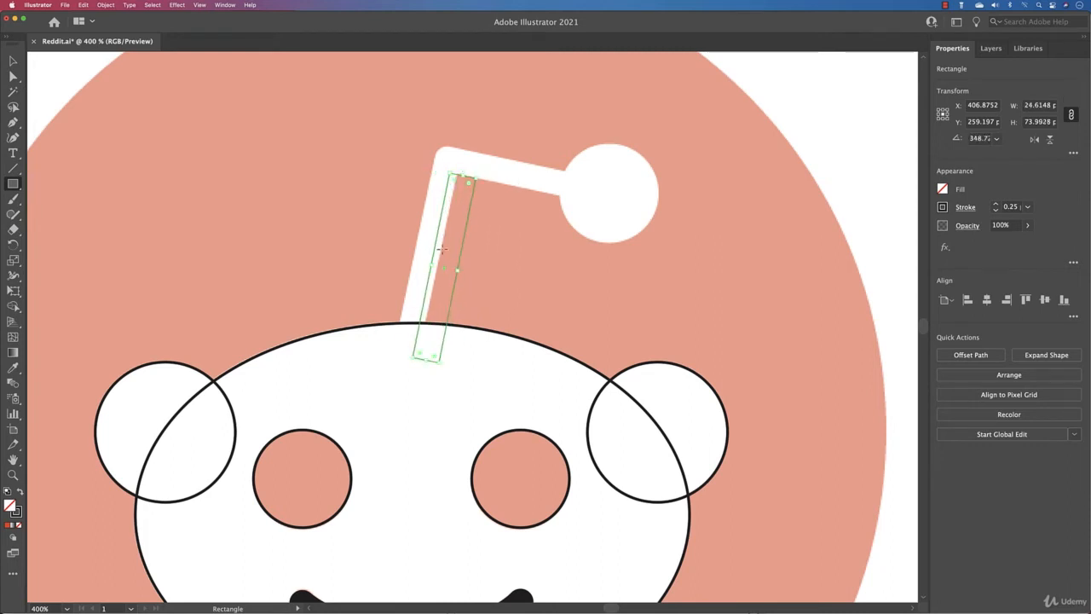
{"action": "left_click_drag", "start_coordinate": [444, 271], "coordinate": [432, 243]}
{"action": "left_click_drag", "start_coordinate": [430, 239], "coordinate": [430, 239]}
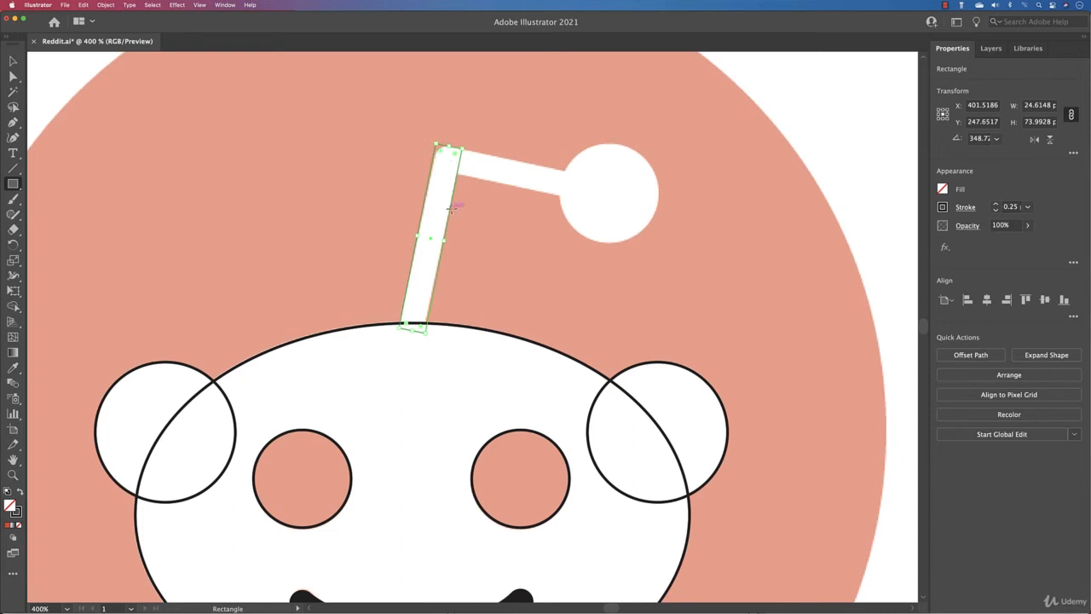
{"action": "scroll", "coordinate": [449, 162], "scroll_direction": "up", "scroll_amount": 3}
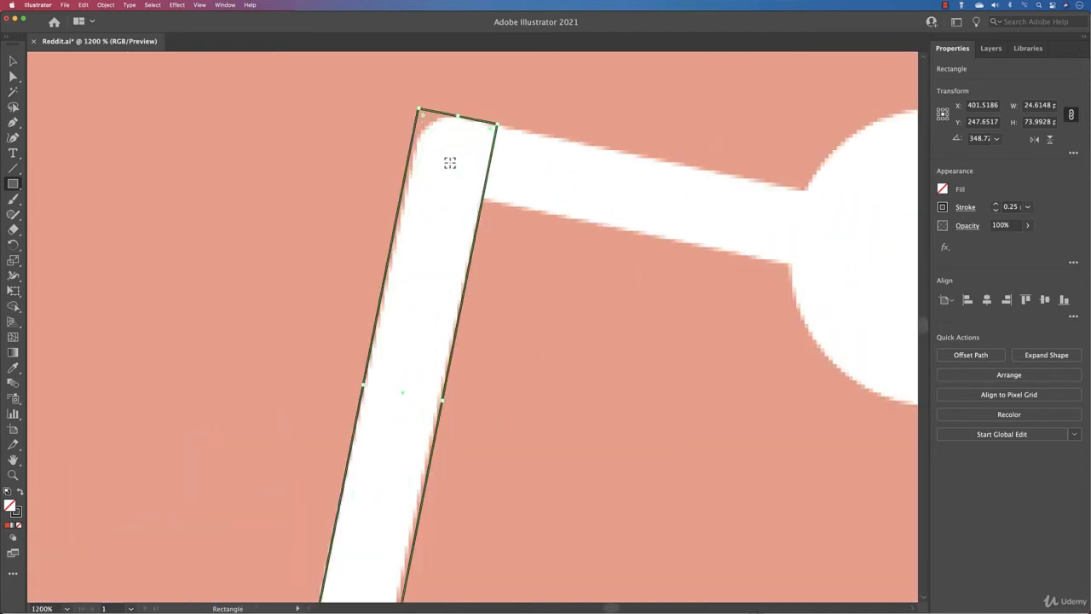
{"action": "left_click_drag", "start_coordinate": [361, 390], "coordinate": [367, 389]}
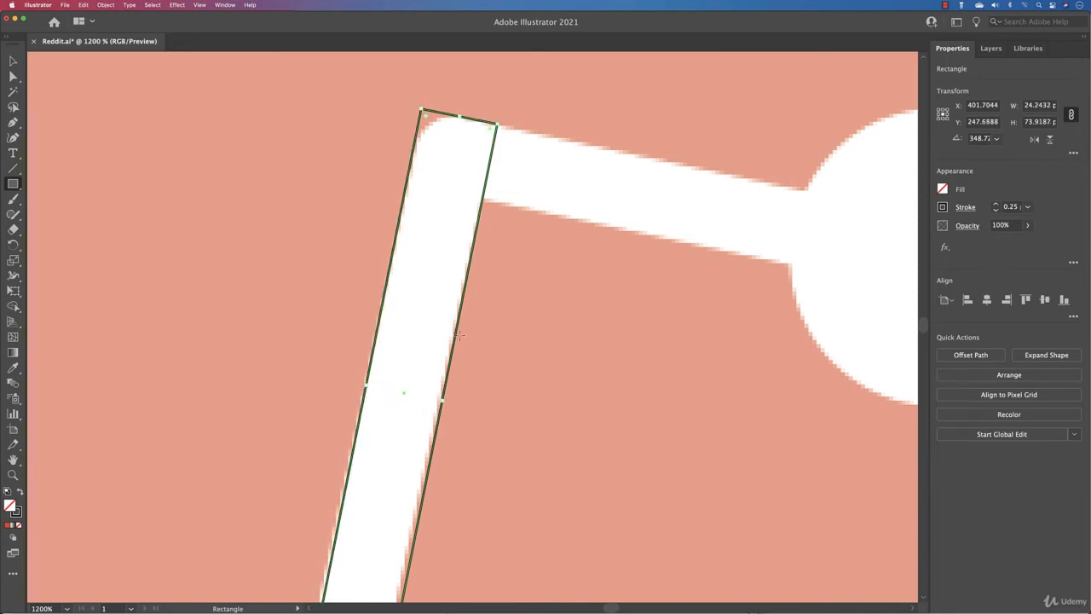
Step: Duplicate the stem rectangle over the antenna's upper arm and rotate the copy 90°
{"action": "key", "text": "super+0"}
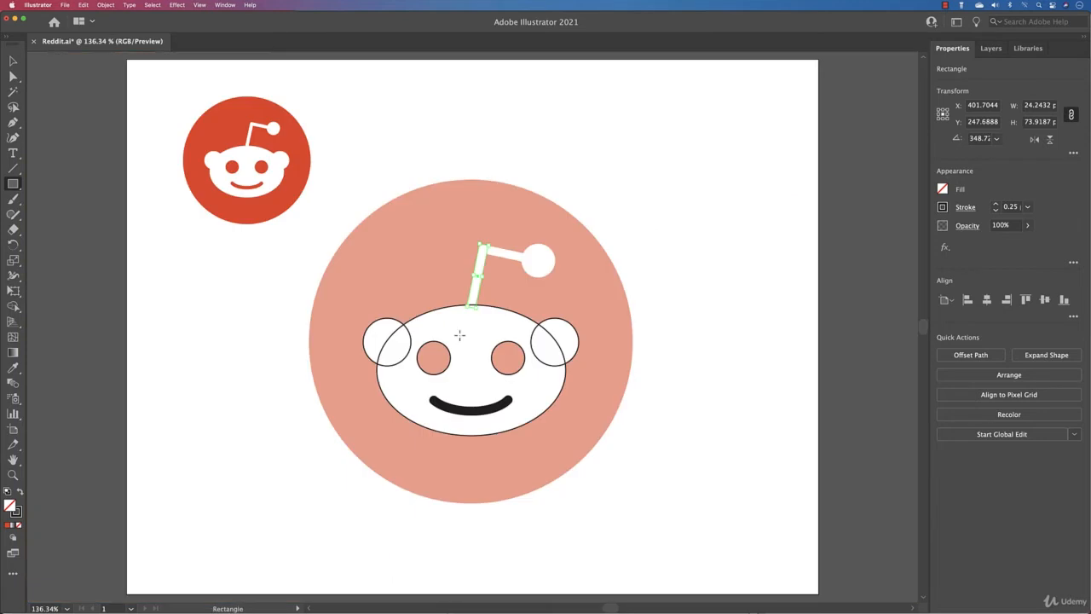
{"action": "left_click_drag", "start_coordinate": [476, 262], "coordinate": [576, 251]}
{"action": "key", "text": "super+equal"}
{"action": "key", "text": "super+equal"}
{"action": "key", "text": "super+equal"}
{"action": "key", "text": "super+equal"}
{"action": "key", "text": "super+equal"}
{"action": "key", "text": "super+equal"}
{"action": "key", "text": "super+equal"}
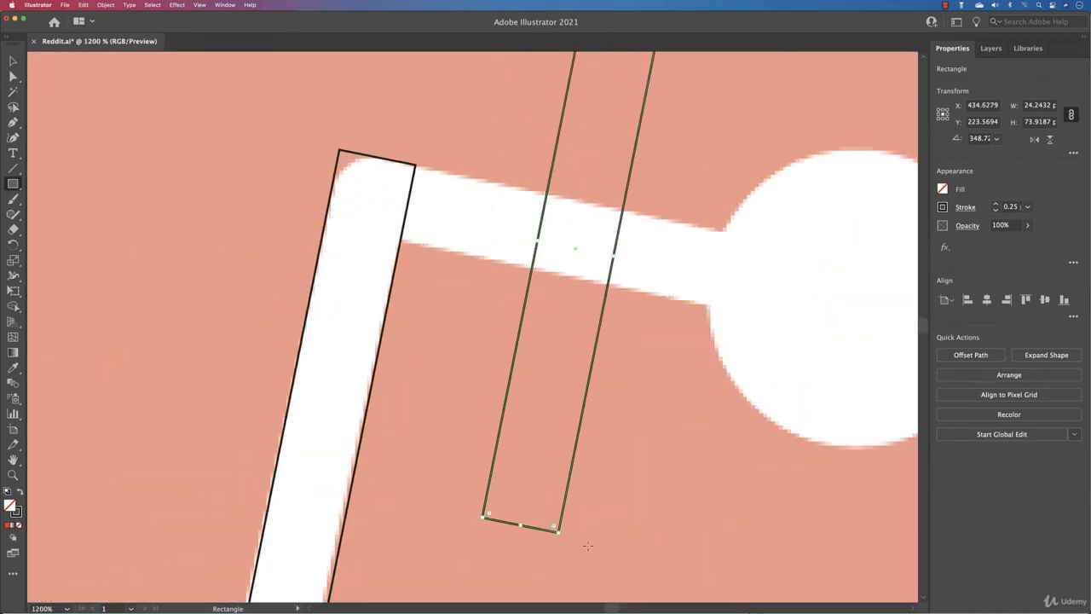
{"action": "left_click_drag", "start_coordinate": [563, 537], "coordinate": [863, 266]}
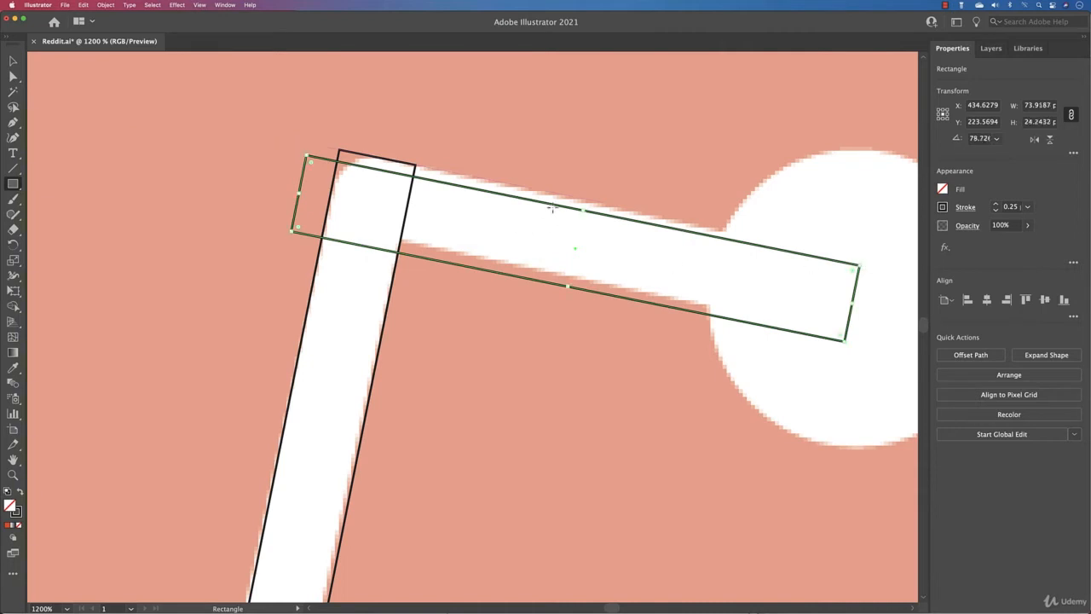
Step: Move the rotated rectangle so its edges line up with the antenna's upper arm and it overlaps the stem
{"action": "left_click_drag", "start_coordinate": [580, 256], "coordinate": [623, 252]}
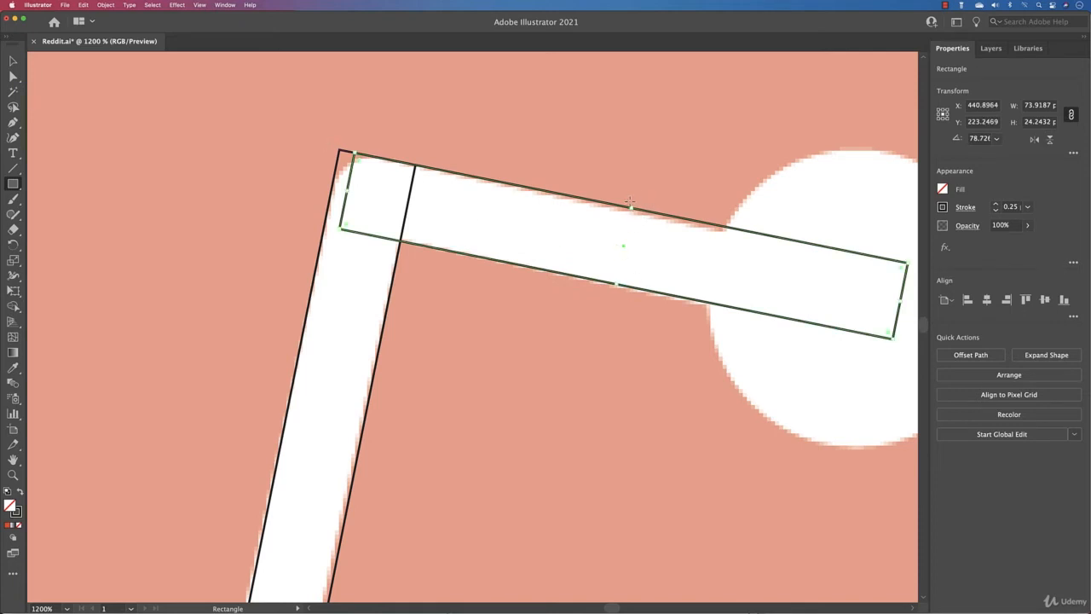
{"action": "key", "text": "v"}
{"action": "left_click_drag", "start_coordinate": [623, 250], "coordinate": [622, 253]}
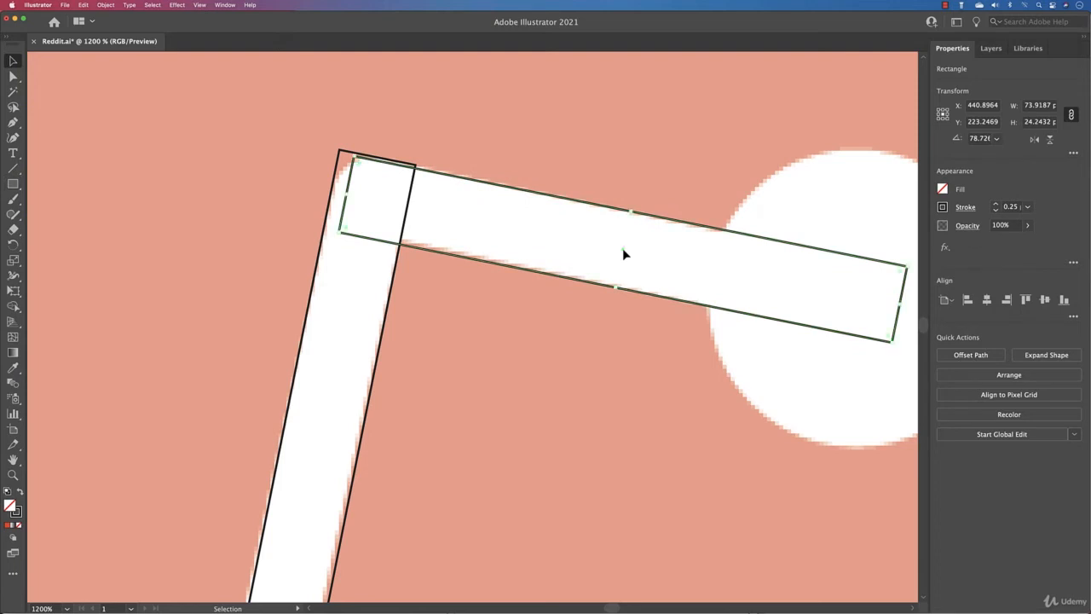
Step: Shorten the stem rectangle slightly at its upper end and round its outer bend corner to about 4.69 pt
{"action": "left_click", "coordinate": [377, 160]}
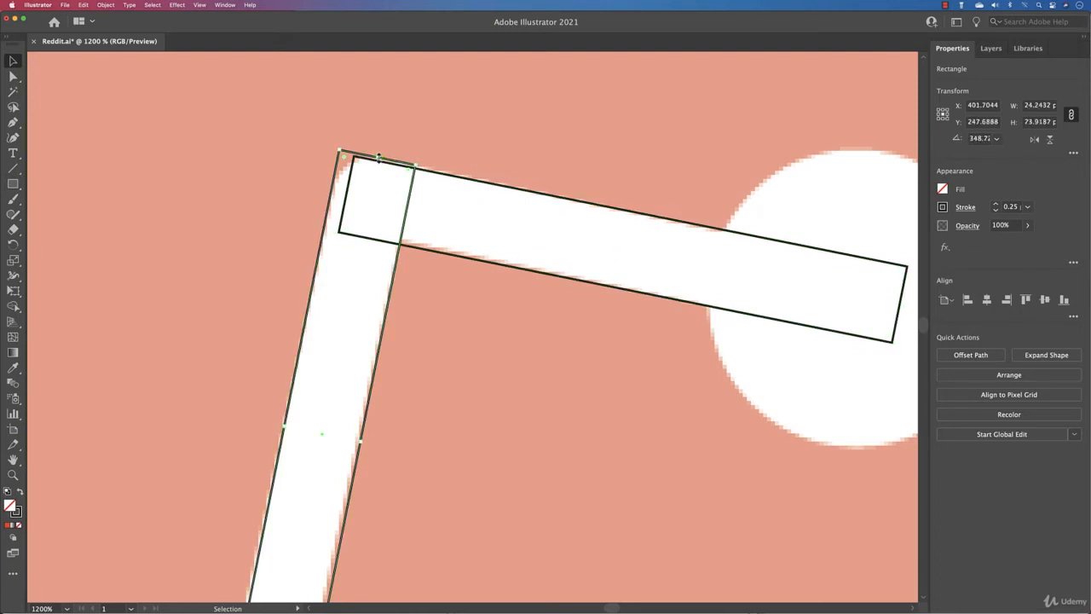
{"action": "left_click_drag", "start_coordinate": [378, 159], "coordinate": [378, 162]}
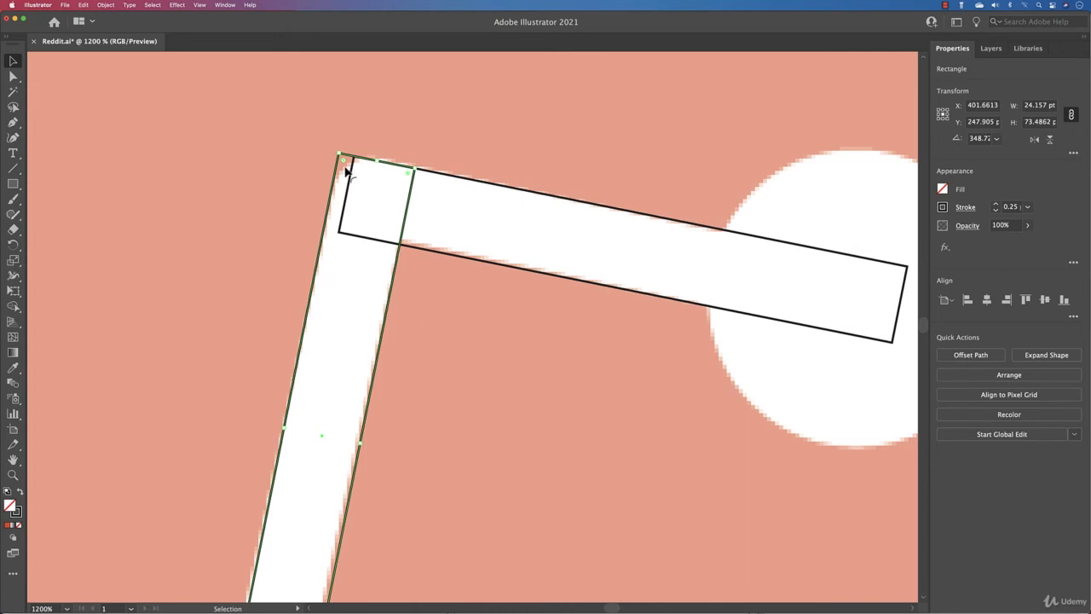
{"action": "key", "text": "a"}
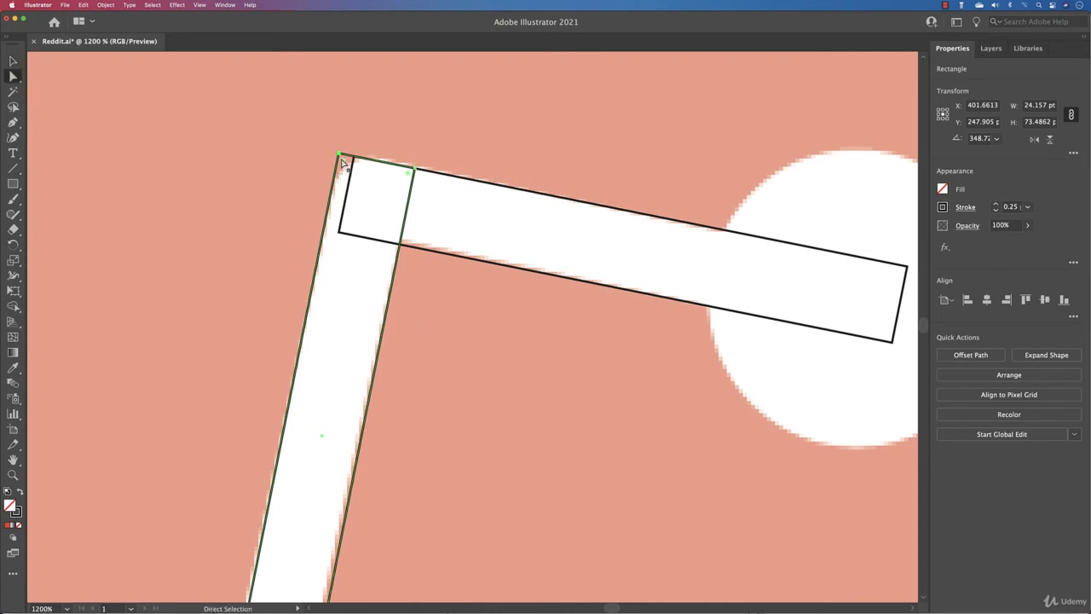
{"action": "left_click", "coordinate": [339, 158]}
{"action": "left_click_drag", "start_coordinate": [346, 169], "coordinate": [384, 189]}
{"action": "left_click", "coordinate": [497, 186]}
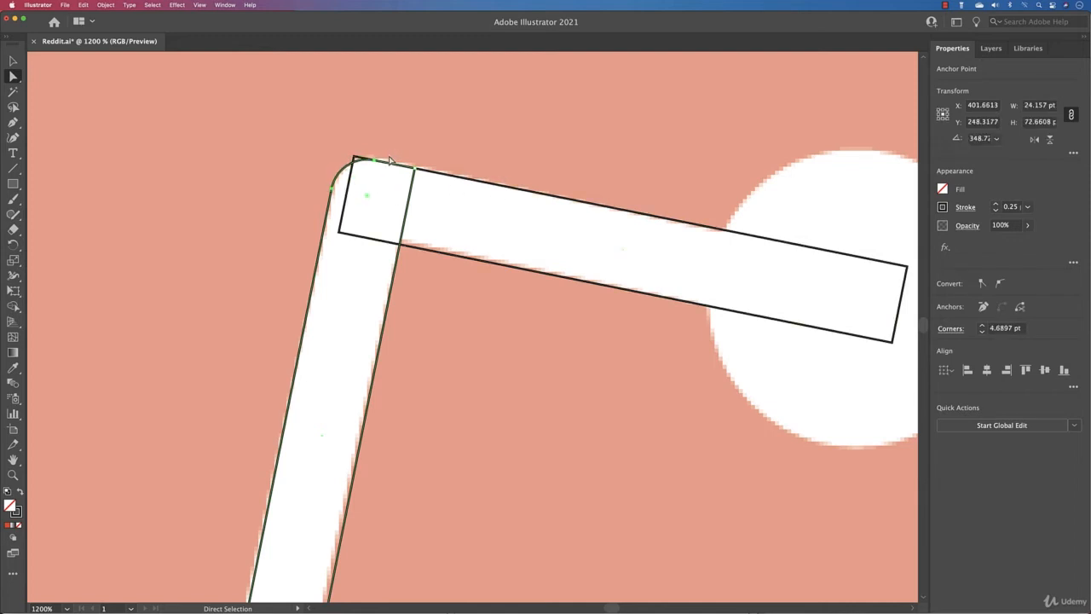
Step: Shorten the arm rectangle at both ends so it starts inside the stem and stops just inside the antenna's ball
{"action": "key", "text": "v"}
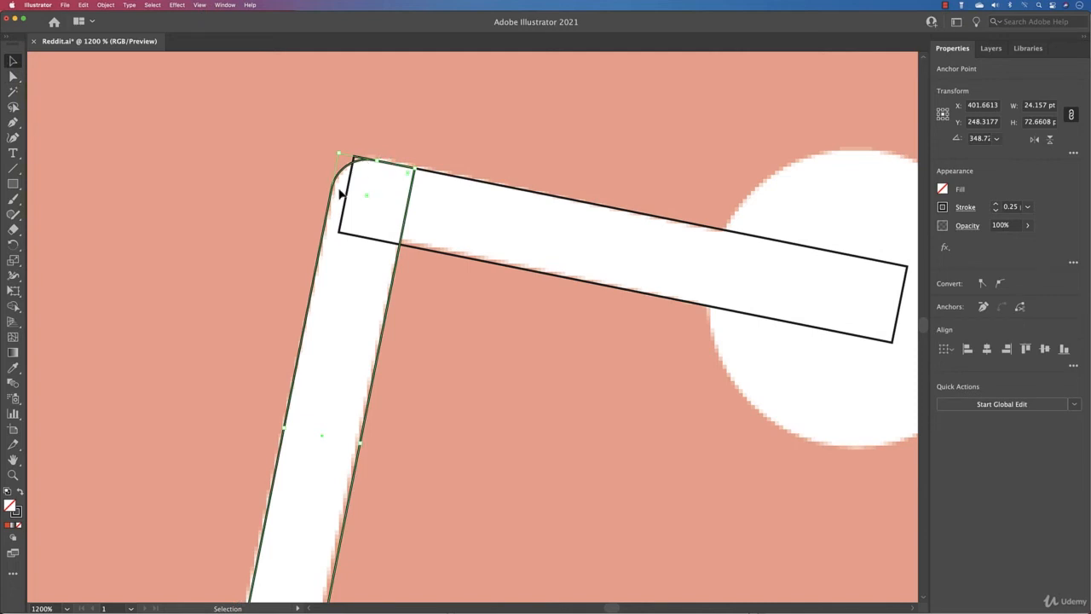
{"action": "left_click", "coordinate": [351, 184]}
{"action": "left_click_drag", "start_coordinate": [347, 193], "coordinate": [377, 205]}
{"action": "left_click_drag", "start_coordinate": [615, 255], "coordinate": [184, 255]}
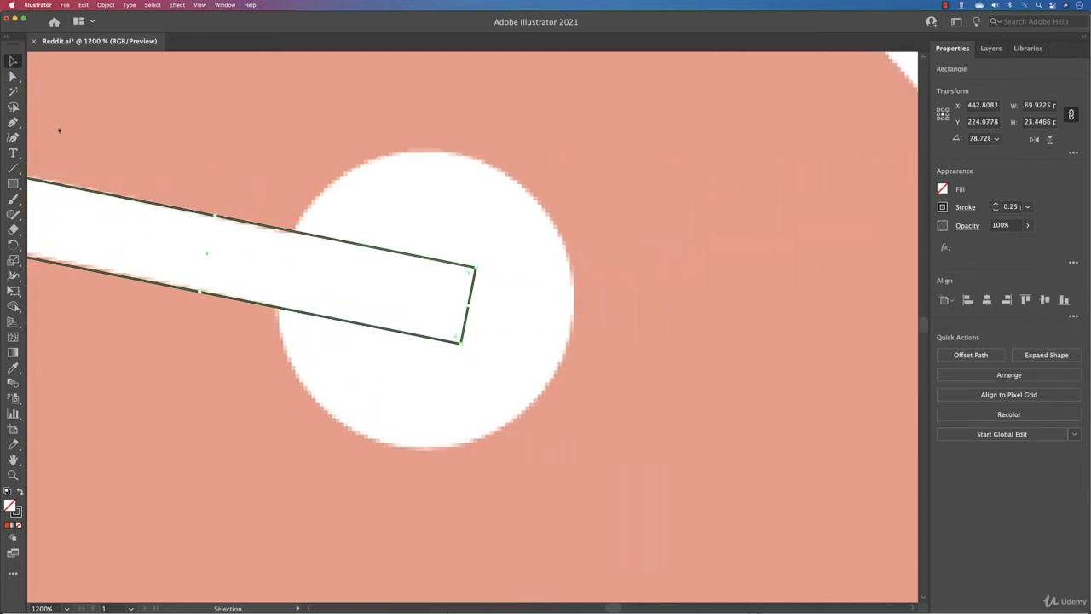
{"action": "left_click", "coordinate": [13, 183]}
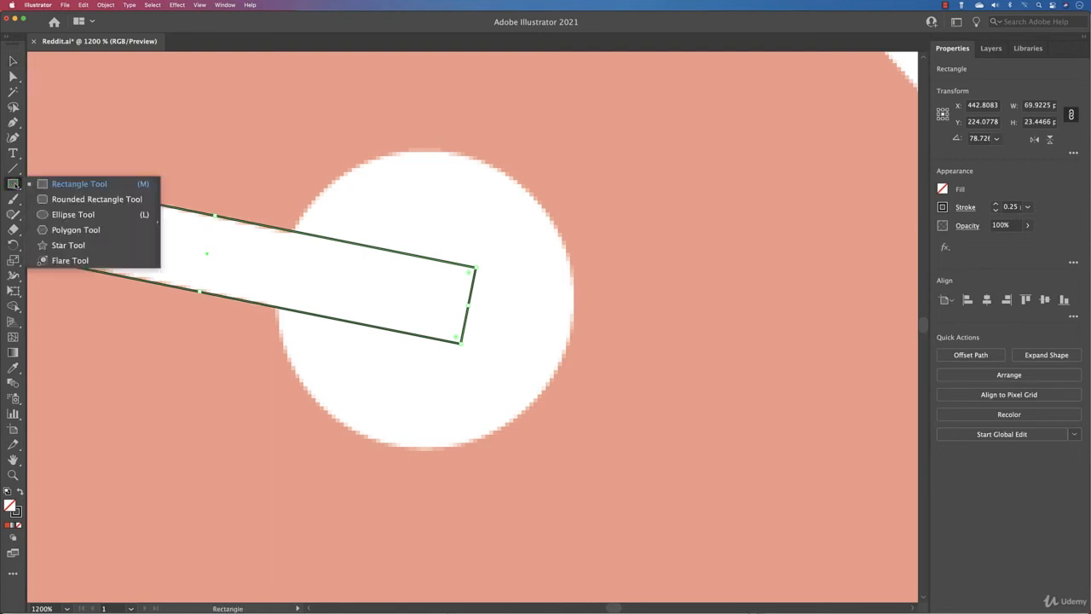
{"action": "left_click", "coordinate": [74, 214]}
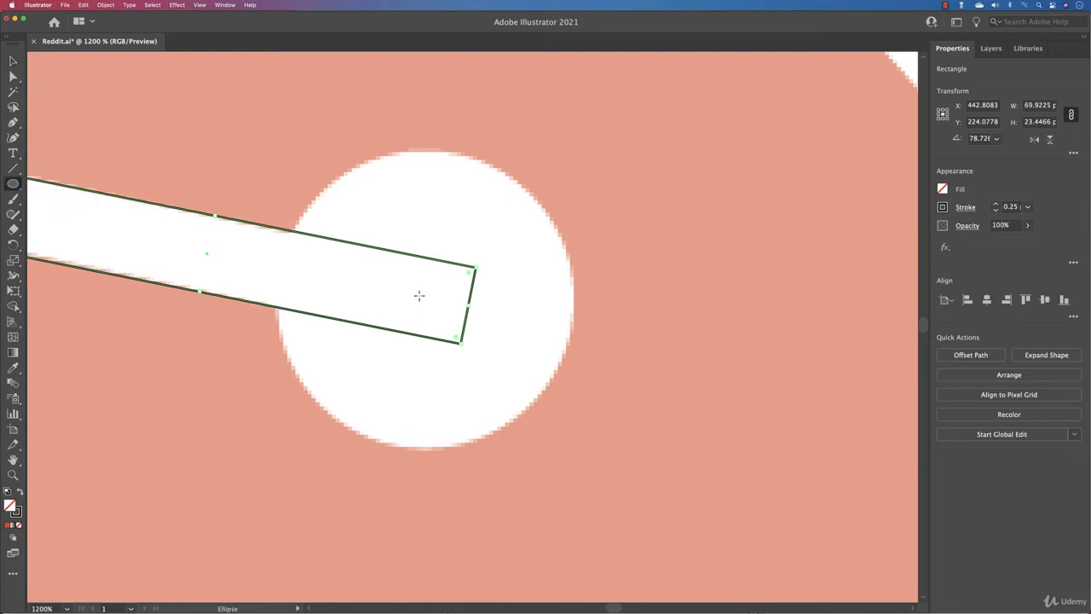
{"action": "left_click_drag", "start_coordinate": [468, 305], "coordinate": [326, 300]}
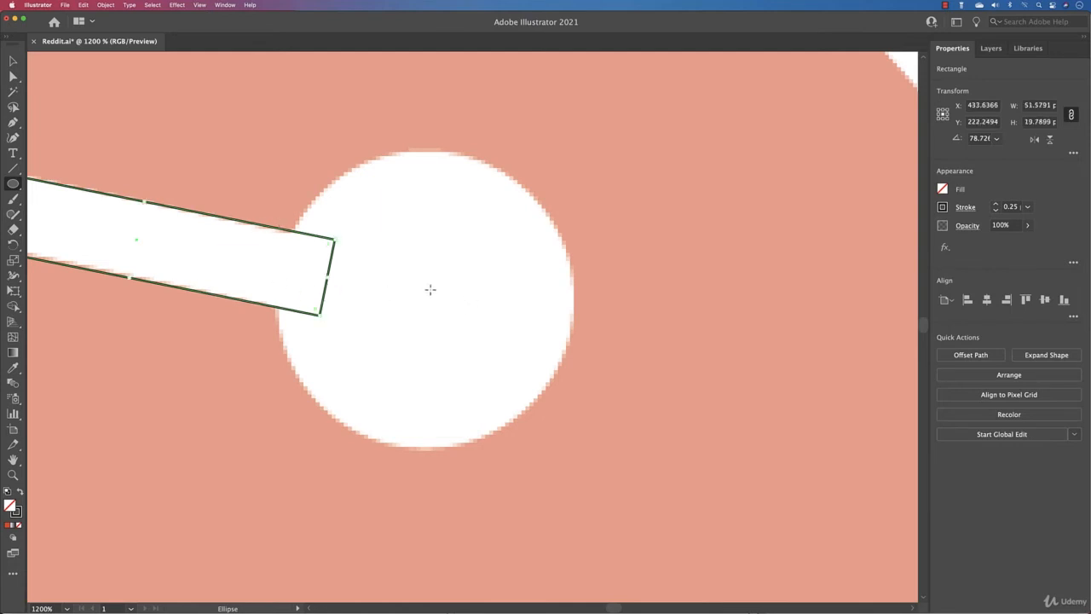
Step: Draw a circle with the Ellipse tool over the antenna's ball and fit it to about 38.6 pt in diameter
{"action": "left_click_drag", "start_coordinate": [424, 293], "coordinate": [570, 402]}
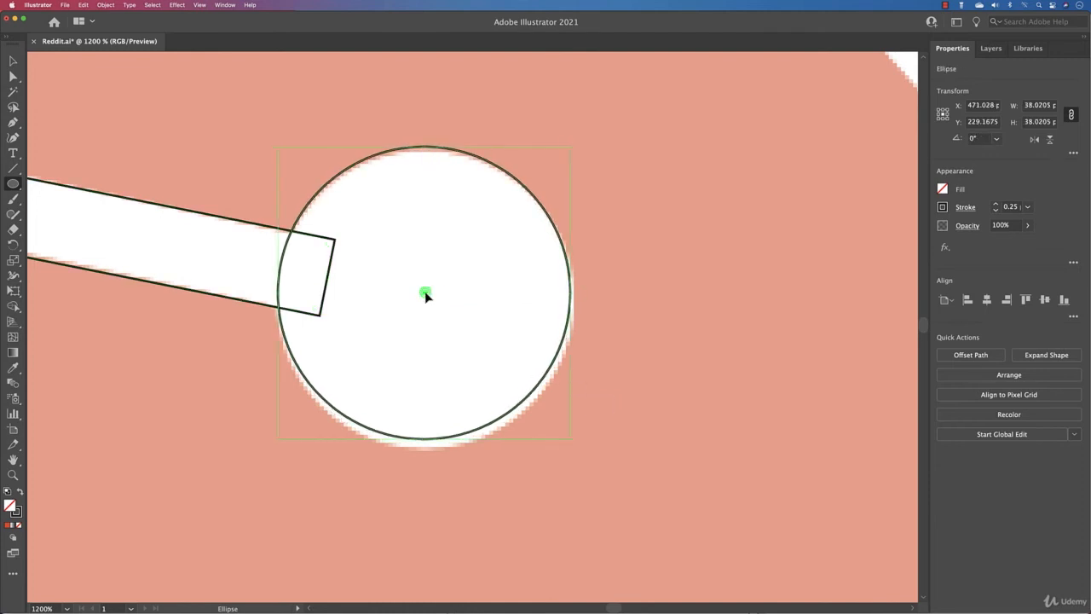
{"action": "left_click_drag", "start_coordinate": [425, 293], "coordinate": [425, 300]}
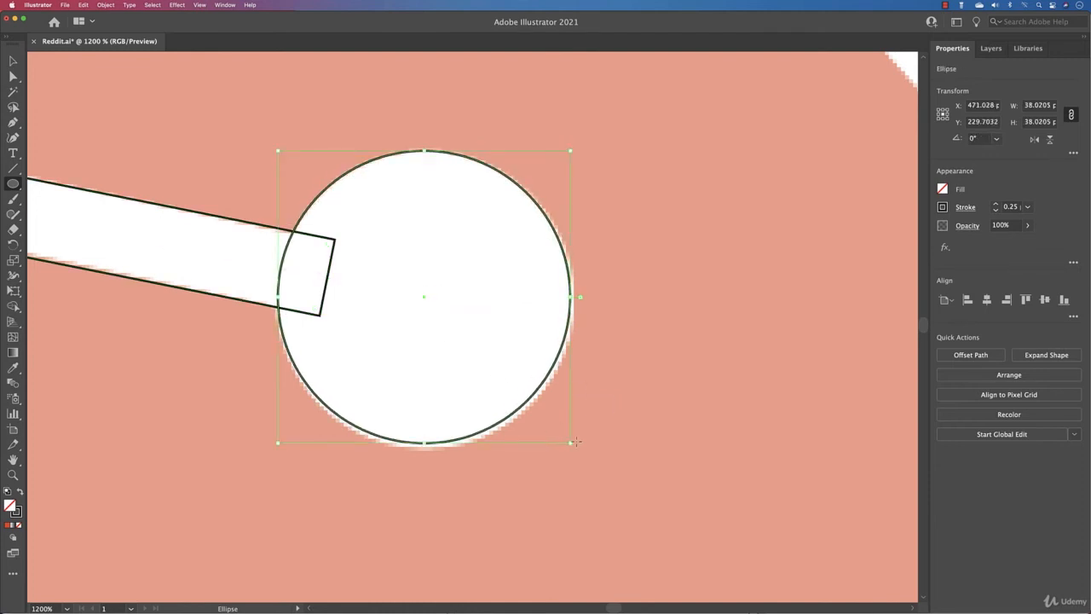
{"action": "left_click_drag", "start_coordinate": [573, 442], "coordinate": [576, 447]}
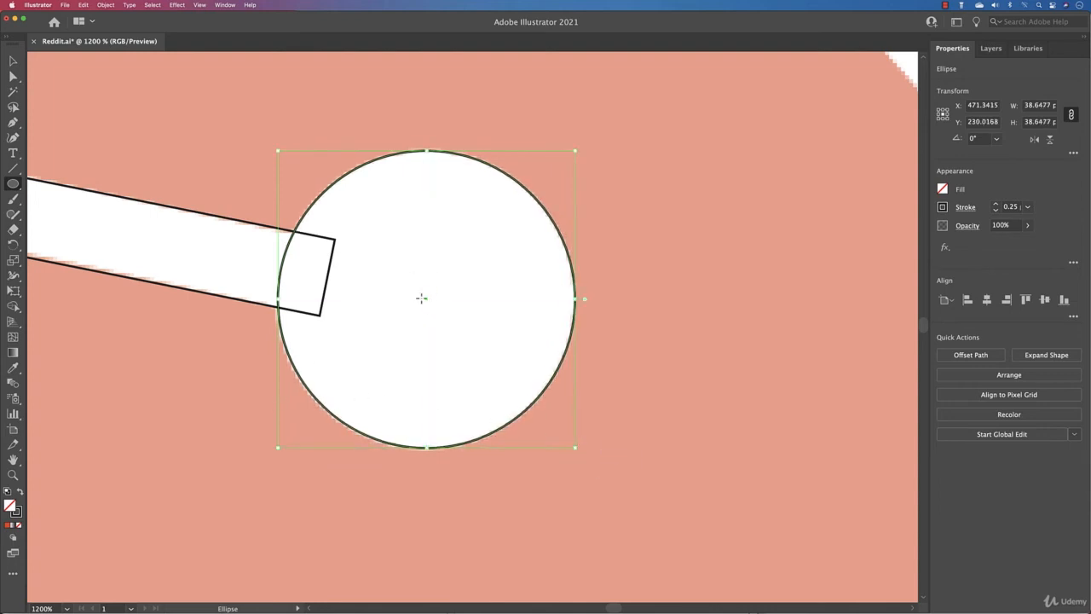
{"action": "left_click_drag", "start_coordinate": [425, 301], "coordinate": [424, 300]}
Step: Select all the traced shapes and merge the antenna pieces, head and both ears into one shape with Shape Builder
{"action": "key", "text": "super+0"}
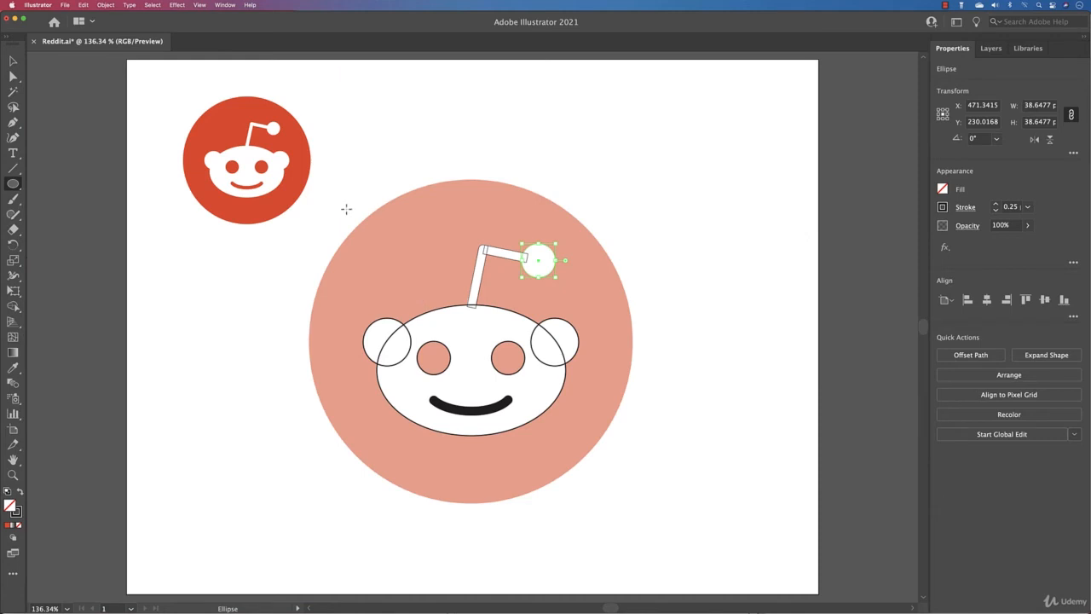
{"action": "key", "text": "v"}
{"action": "left_click_drag", "start_coordinate": [350, 199], "coordinate": [639, 430]}
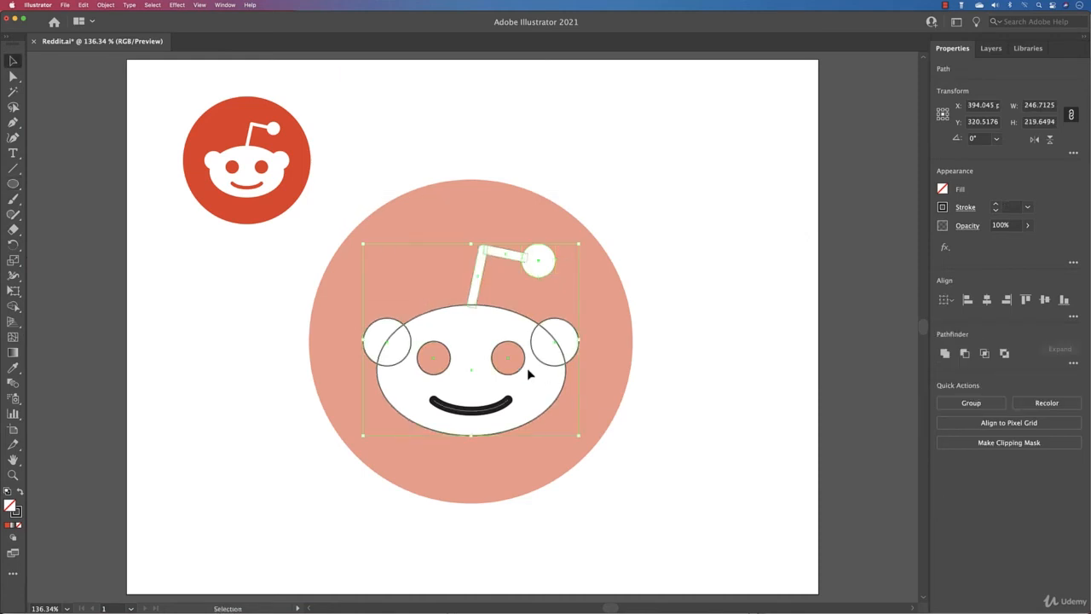
{"action": "scroll", "coordinate": [527, 367], "scroll_direction": "up", "scroll_amount": 2}
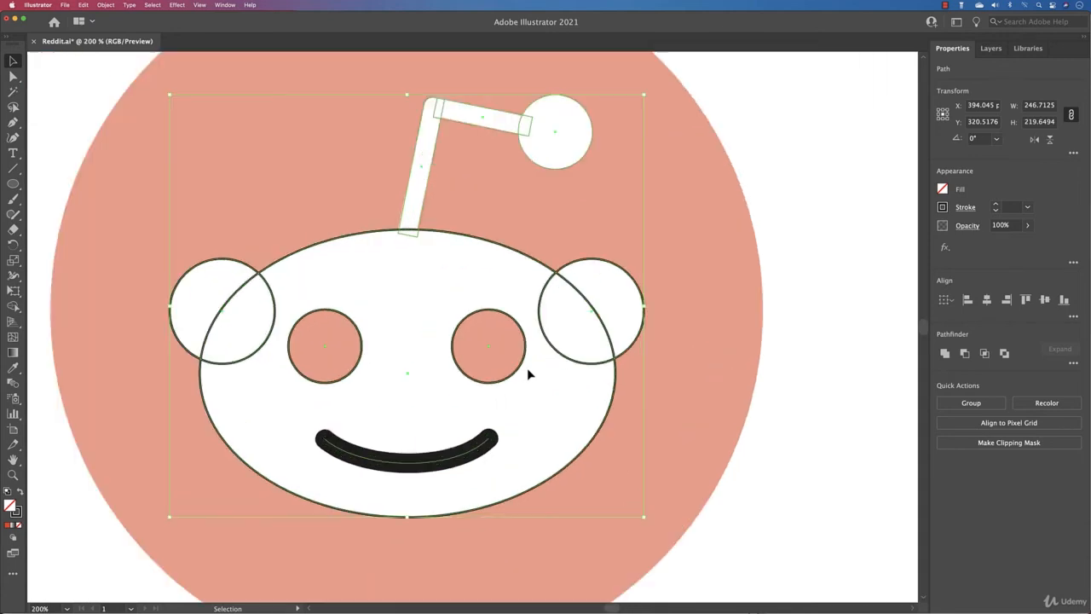
{"action": "left_click", "coordinate": [13, 306]}
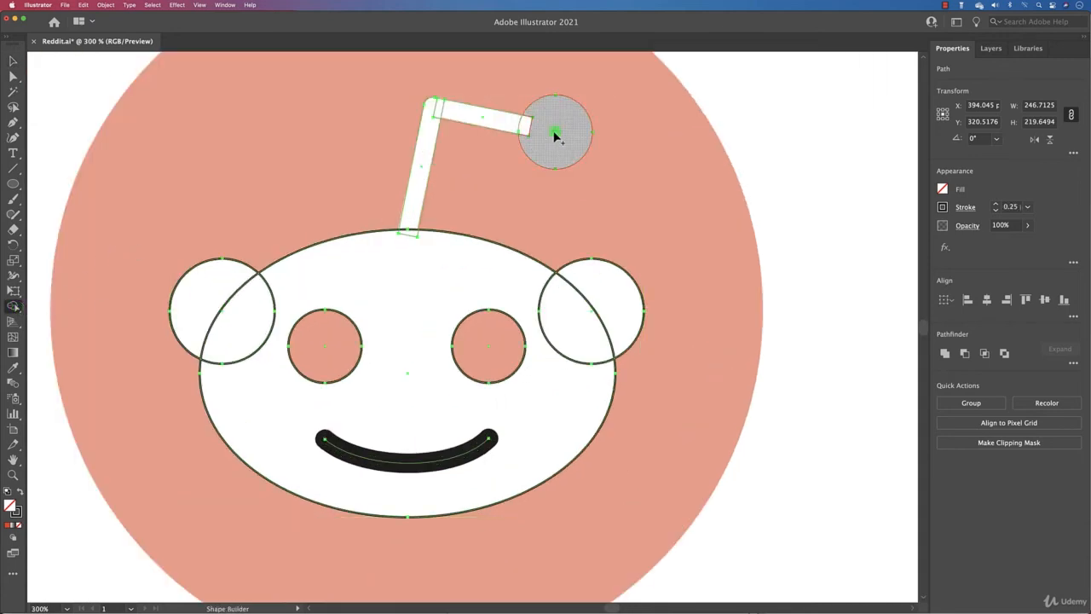
{"action": "left_click_drag", "start_coordinate": [555, 136], "coordinate": [433, 113]}
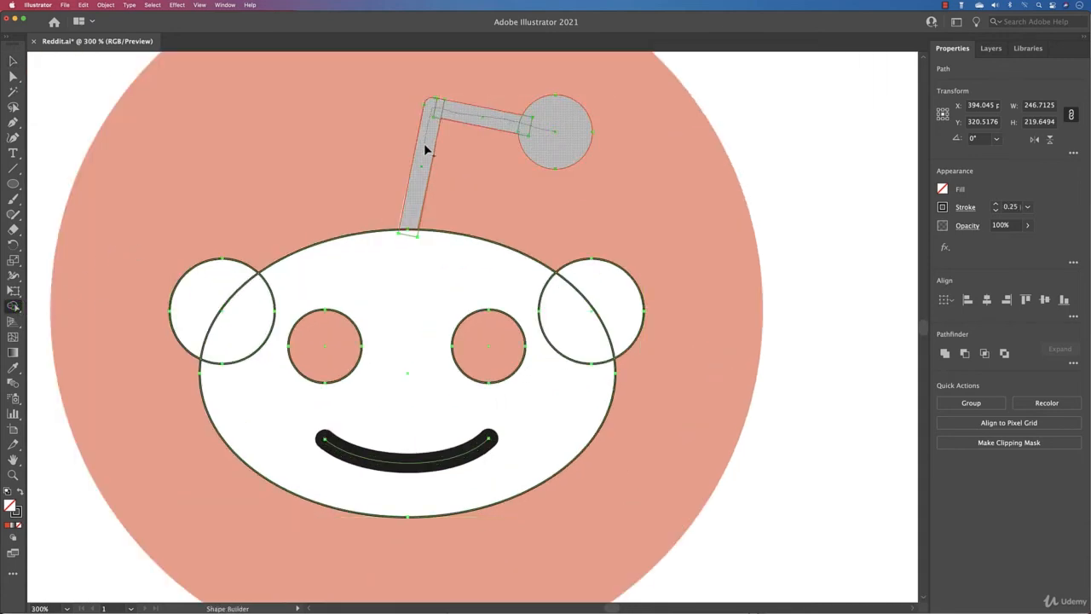
{"action": "left_click_drag", "start_coordinate": [417, 194], "coordinate": [363, 346]}
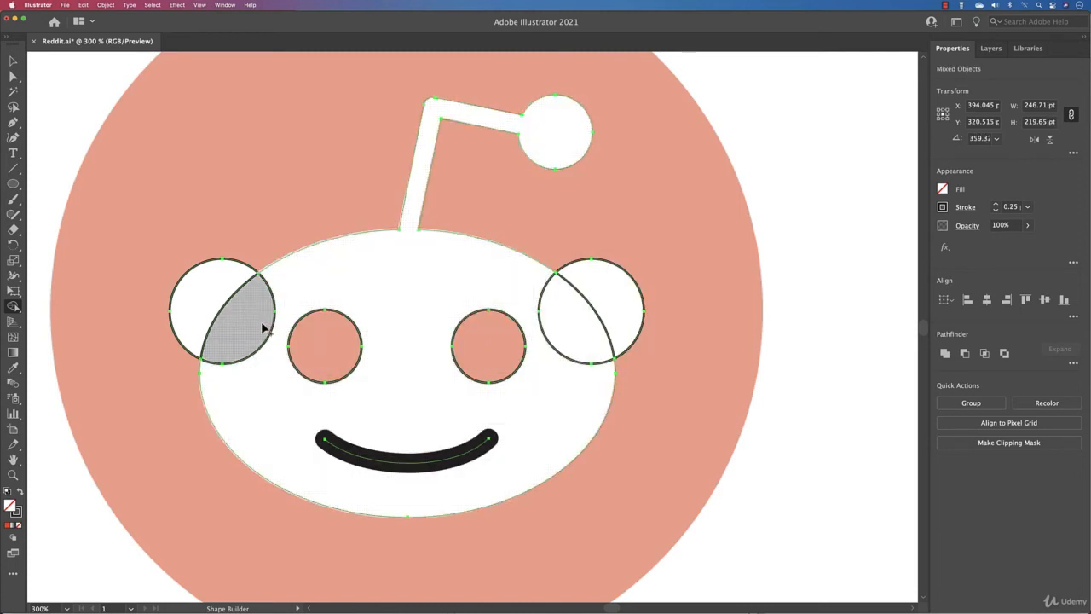
{"action": "left_click_drag", "start_coordinate": [237, 368], "coordinate": [215, 292]}
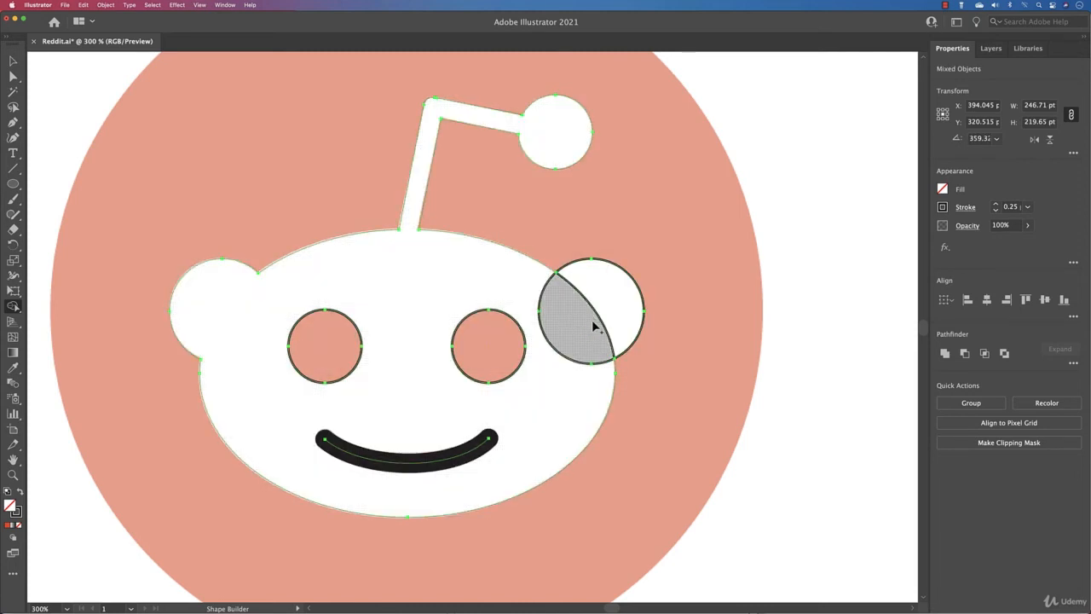
{"action": "left_click_drag", "start_coordinate": [537, 395], "coordinate": [633, 297]}
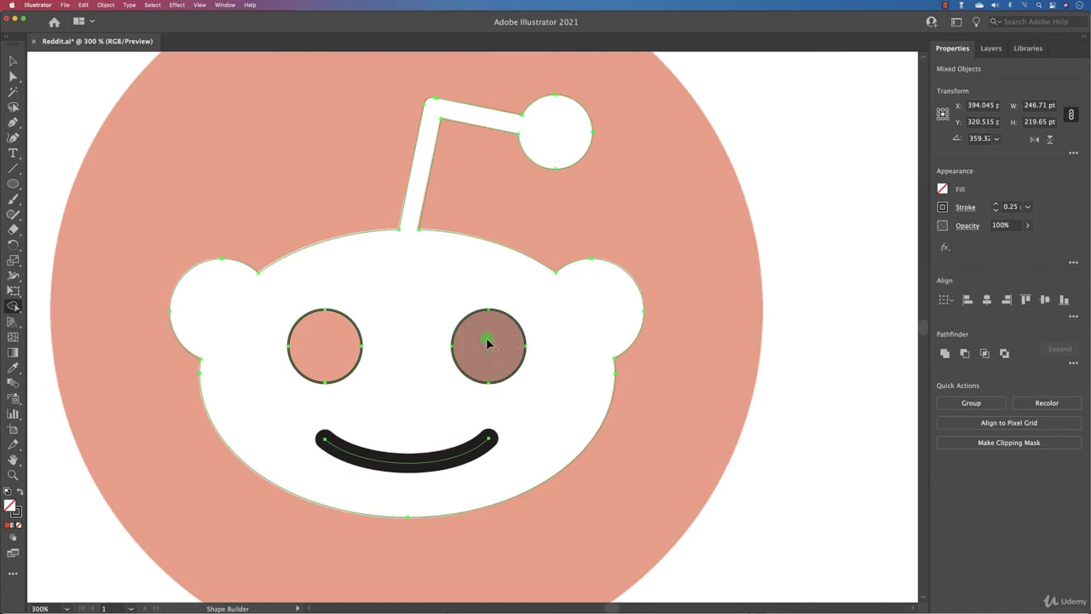
Step: Cut both eye circles out of the head with Shape Builder, keeping the shapes selected
{"action": "left_click", "coordinate": [487, 342], "text": "alt"}
{"action": "left_click", "coordinate": [349, 348], "text": "alt"}
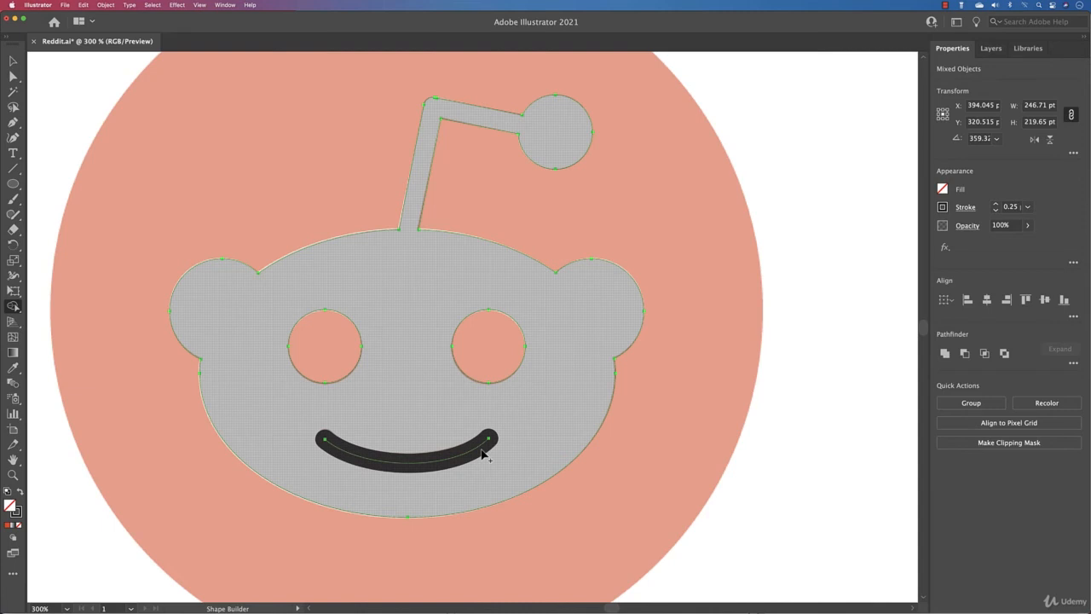
{"action": "left_click", "coordinate": [13, 61]}
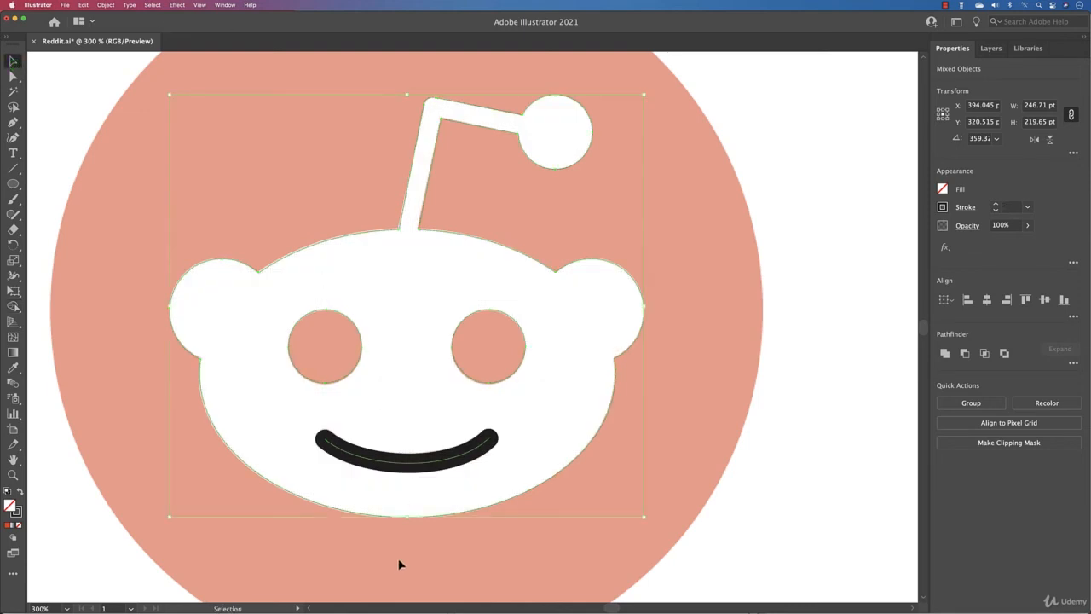
Step: Expand the fill and stroke of the smile curve into an outlined shape
{"action": "left_click", "coordinate": [400, 564]}
{"action": "left_click", "coordinate": [408, 462]}
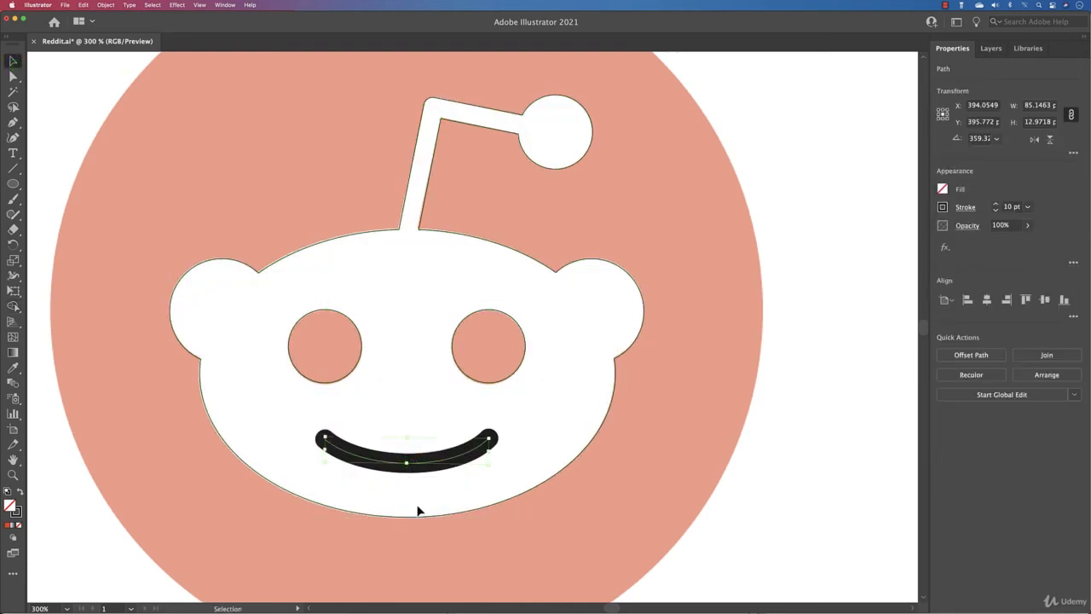
{"action": "left_click", "coordinate": [113, 5]}
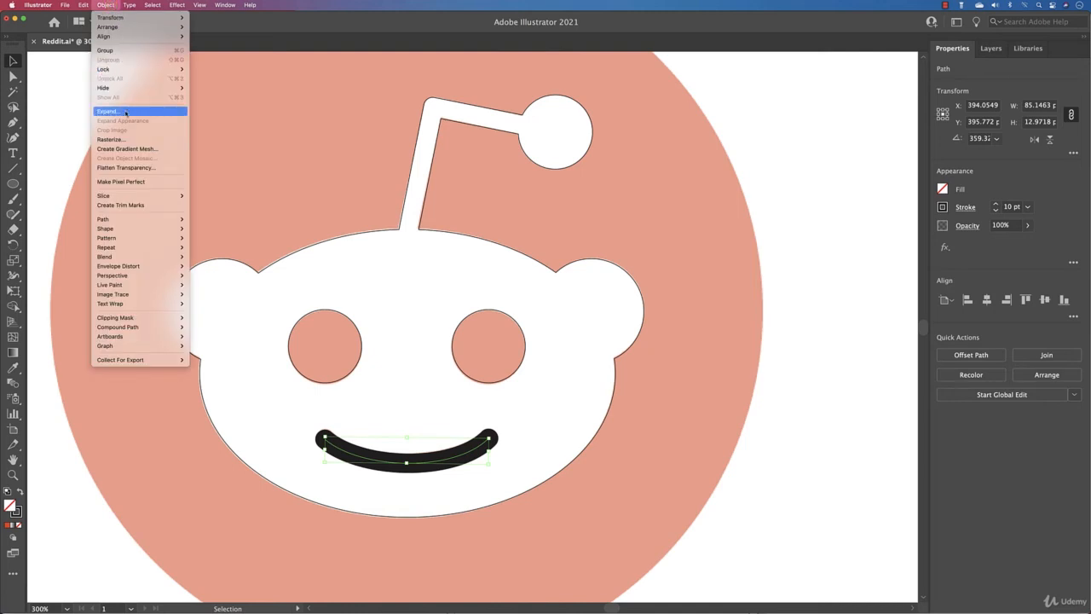
{"action": "left_click", "coordinate": [125, 113]}
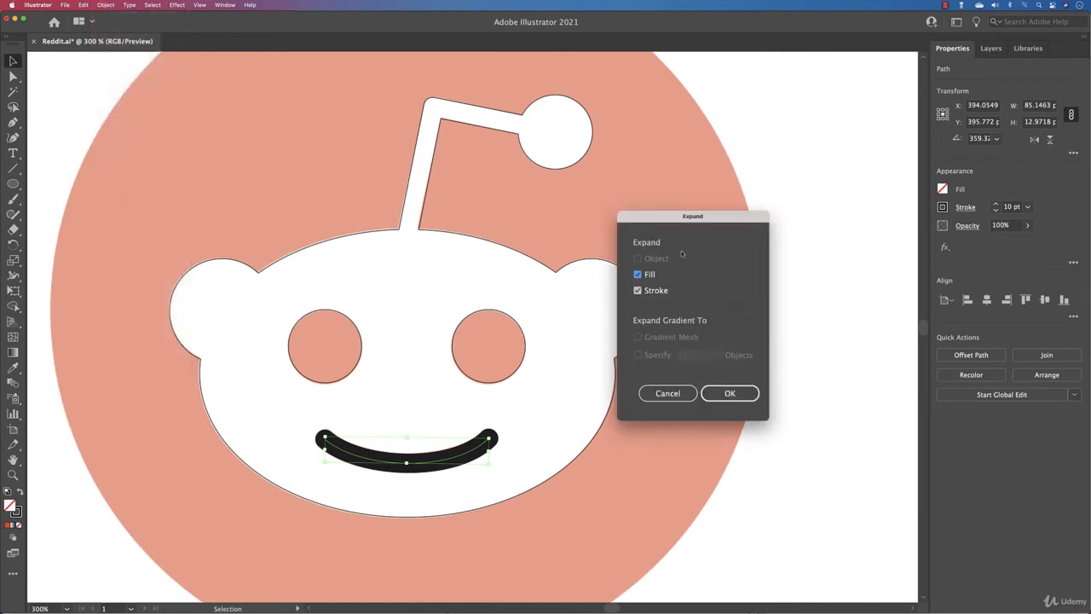
{"action": "left_click", "coordinate": [727, 394]}
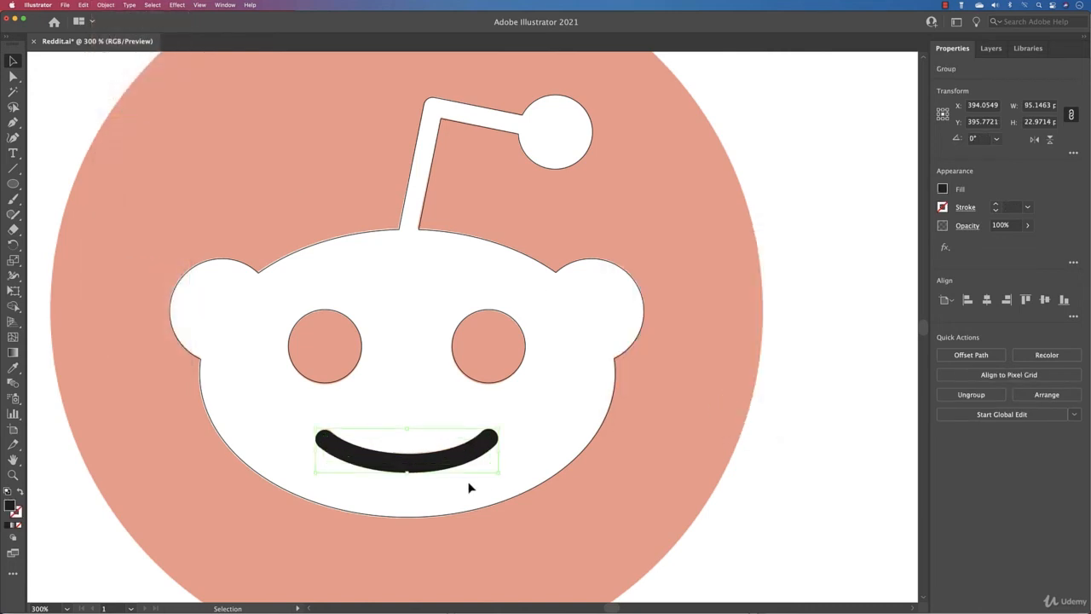
{"action": "left_click", "coordinate": [13, 76]}
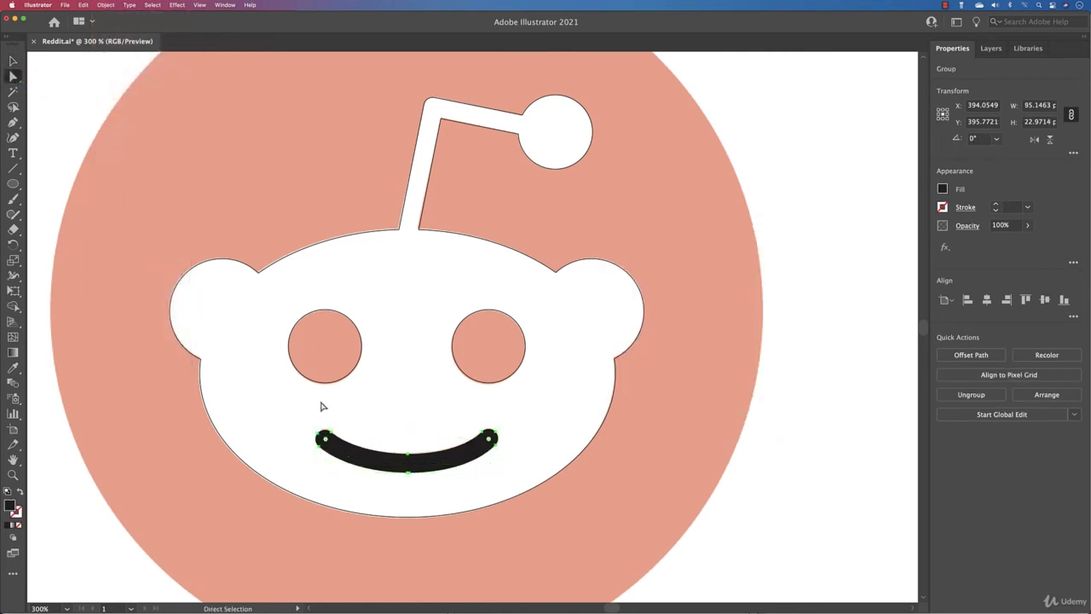
{"action": "scroll", "coordinate": [404, 446], "scroll_direction": "down", "scroll_amount": 3}
{"action": "scroll", "coordinate": [404, 446], "scroll_direction": "up", "scroll_amount": 4}
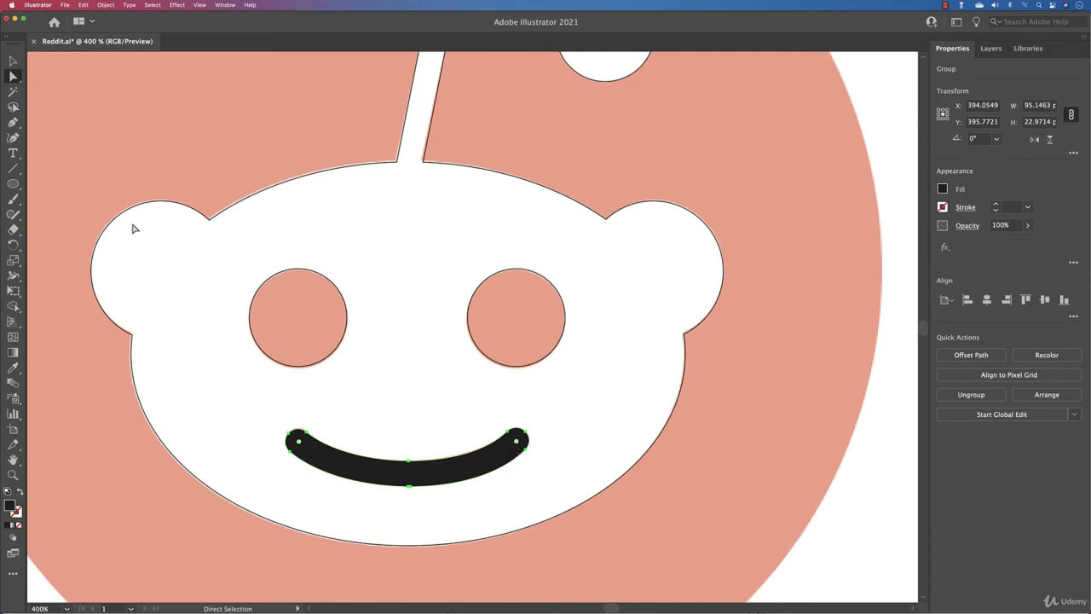
Step: Select the smile shape together with the head and cut the smile out of the head with Shape Builder
{"action": "left_click", "coordinate": [12, 60]}
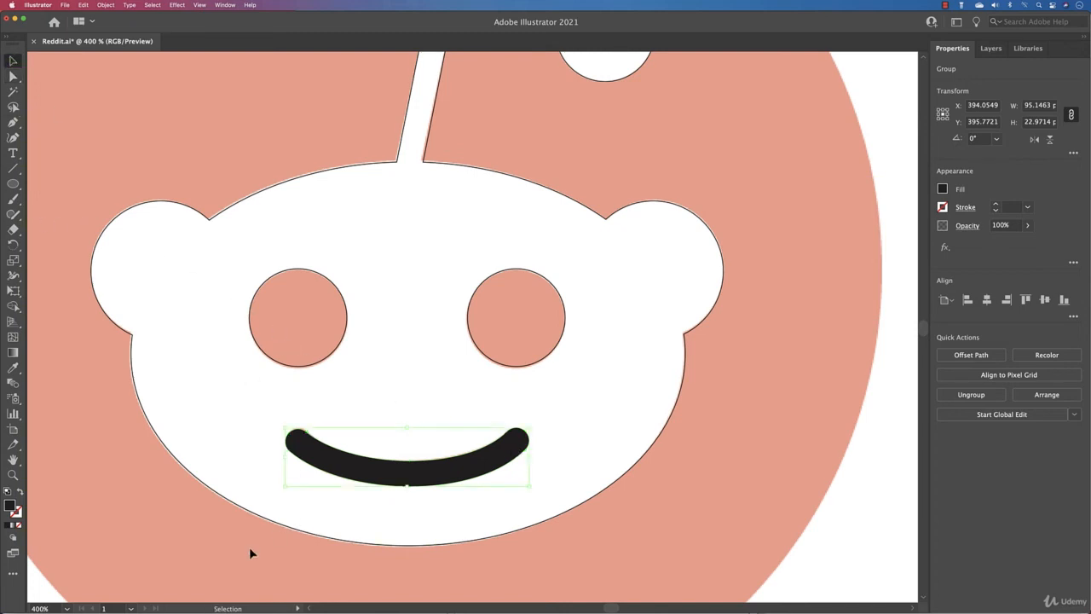
{"action": "left_click_drag", "start_coordinate": [250, 550], "coordinate": [399, 445]}
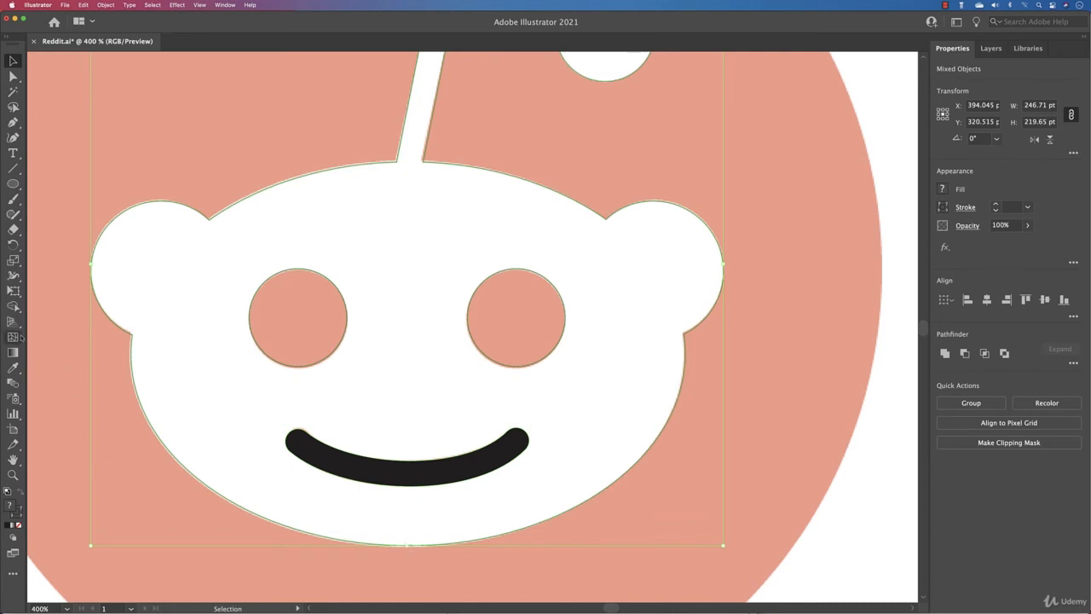
{"action": "left_click", "coordinate": [14, 306]}
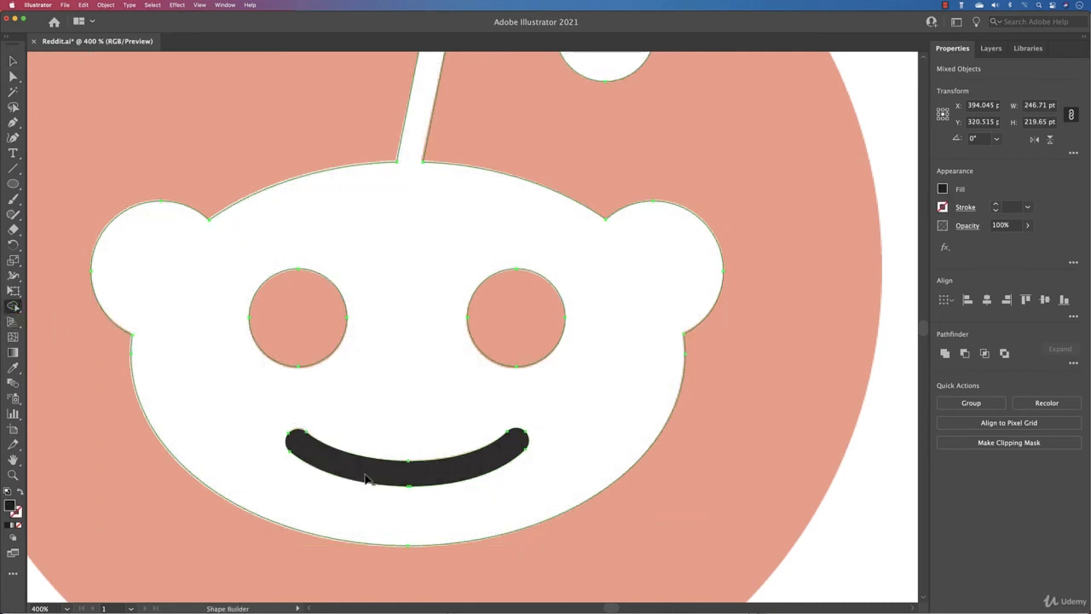
{"action": "left_click", "coordinate": [365, 478], "text": "alt"}
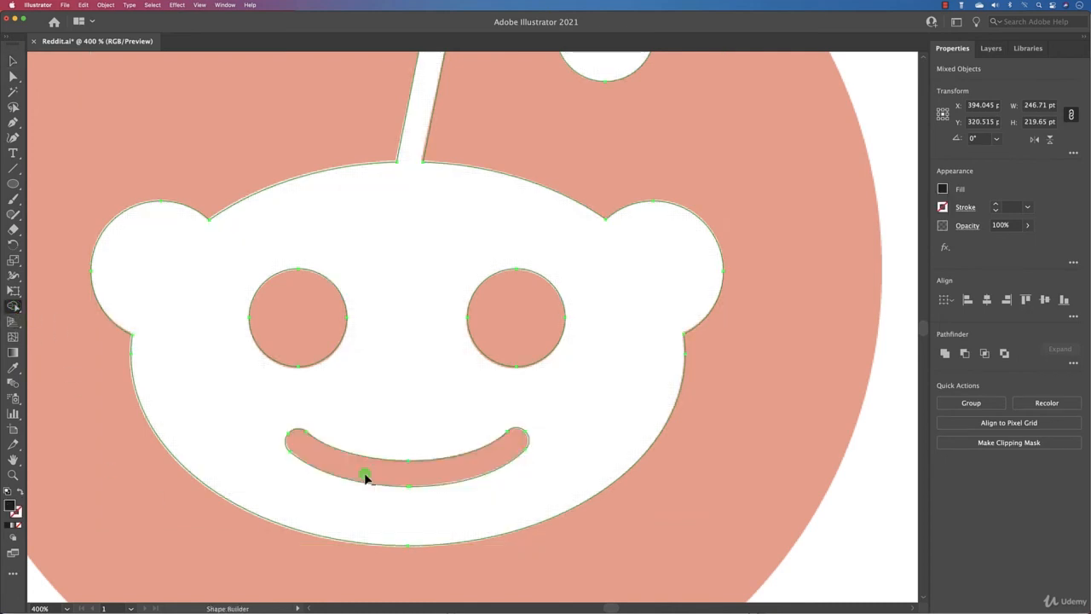
Step: Fill the alien silhouette with white and remove its stroke
{"action": "left_click", "coordinate": [13, 60]}
{"action": "left_click", "coordinate": [941, 190]}
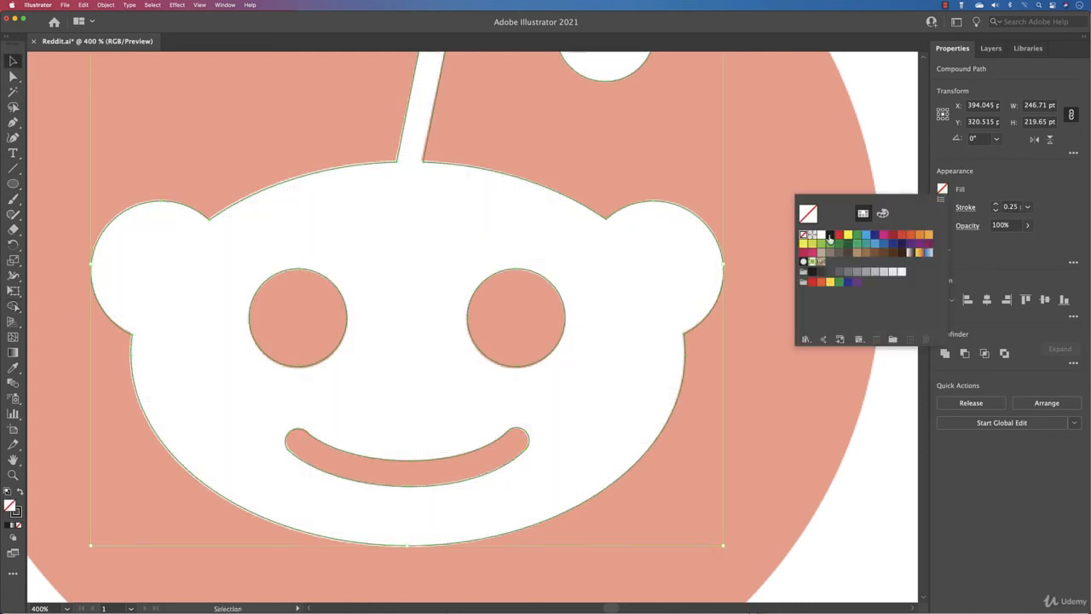
{"action": "left_click", "coordinate": [819, 237]}
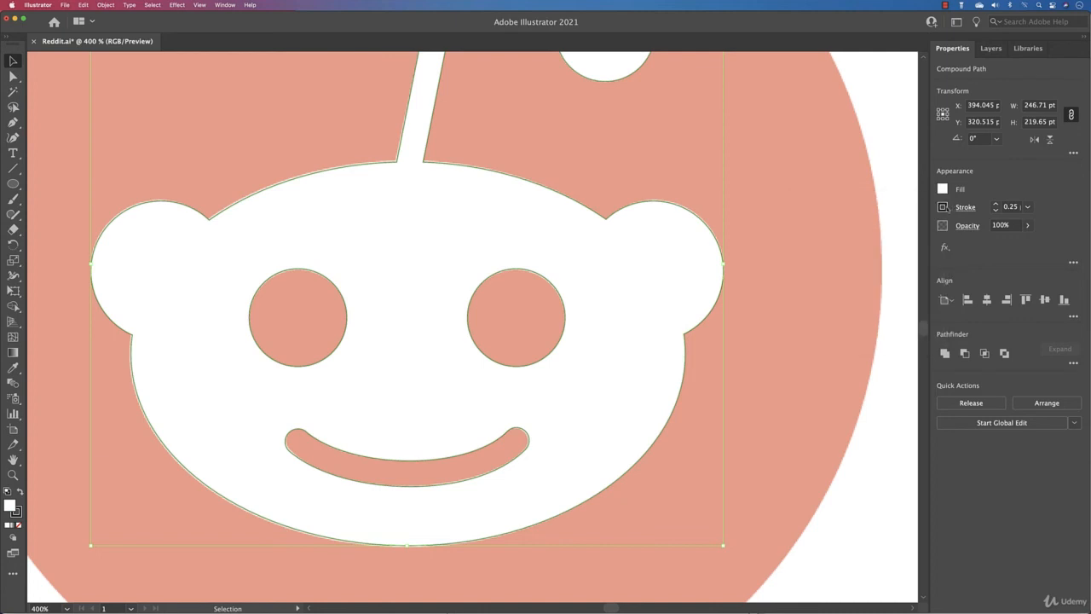
{"action": "left_click", "coordinate": [941, 207]}
{"action": "left_click", "coordinate": [804, 254]}
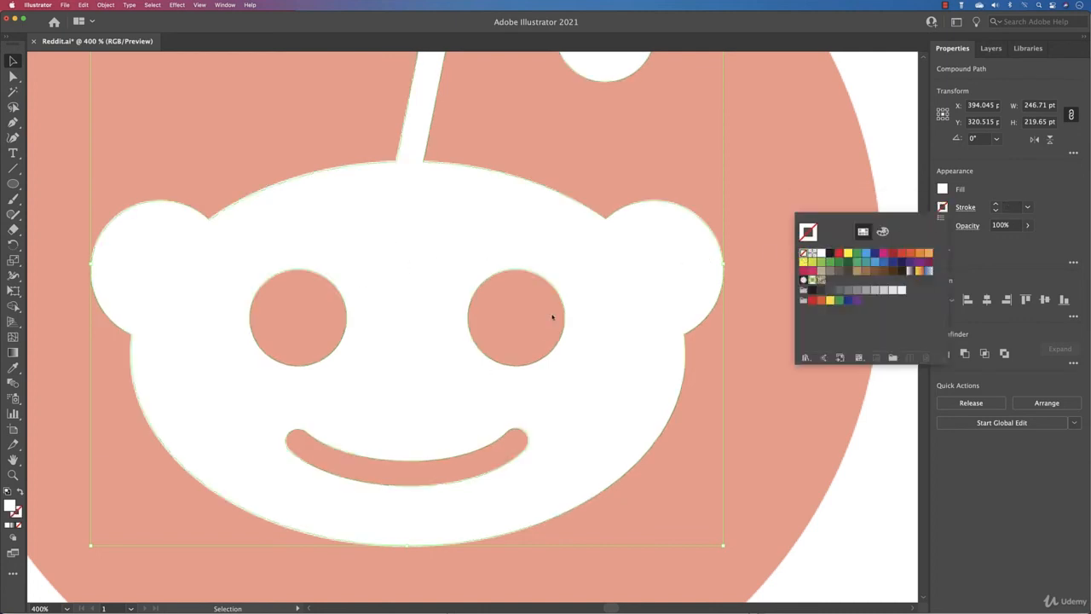
{"action": "key", "text": "Escape"}
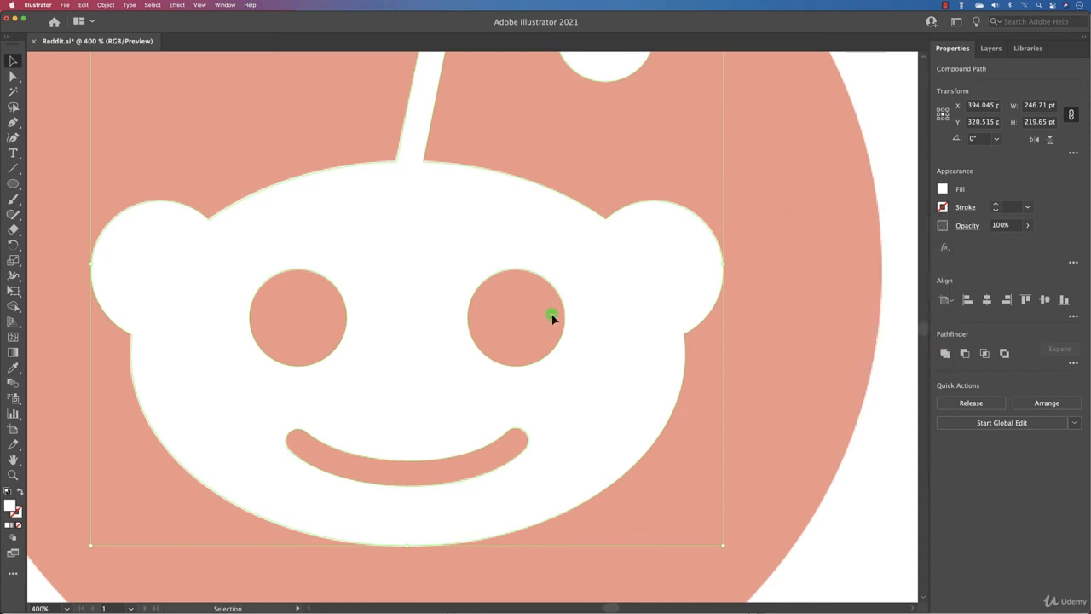
Step: Draw an ellipse of about 374 by 383 pt over the faded background disc and set its fill to none
{"action": "scroll", "coordinate": [551, 317], "scroll_direction": "down", "scroll_amount": 5}
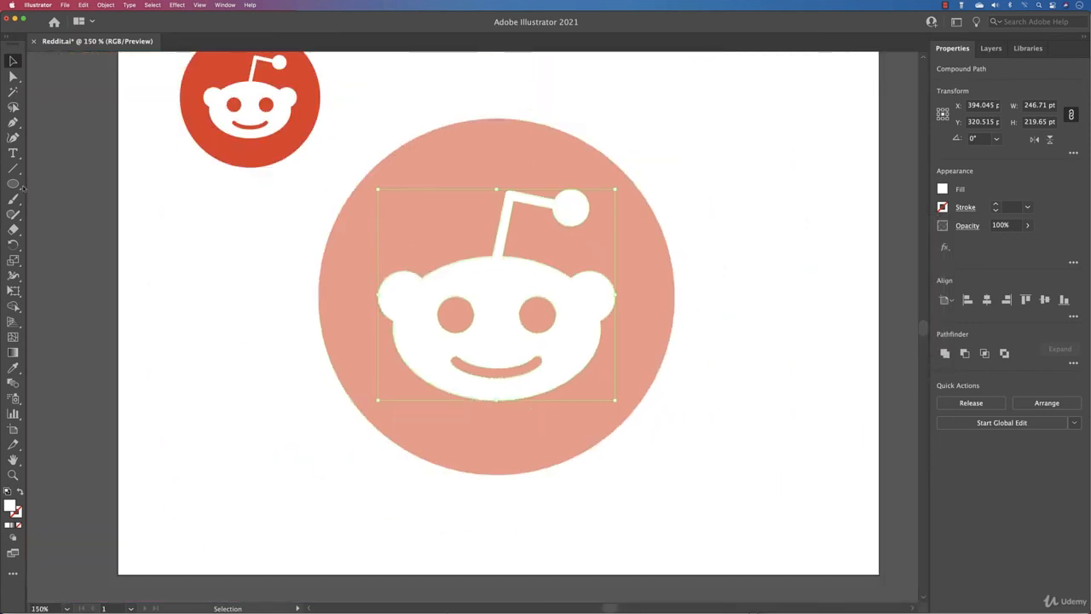
{"action": "left_click", "coordinate": [13, 183]}
{"action": "left_click_drag", "start_coordinate": [329, 472], "coordinate": [675, 121]}
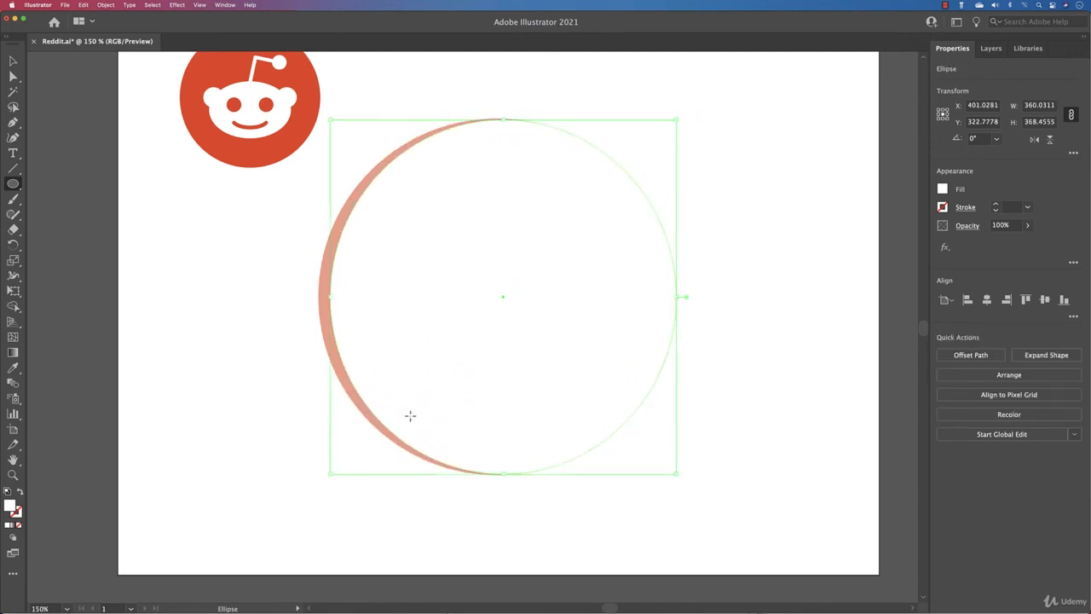
{"action": "left_click_drag", "start_coordinate": [331, 471], "coordinate": [304, 490]}
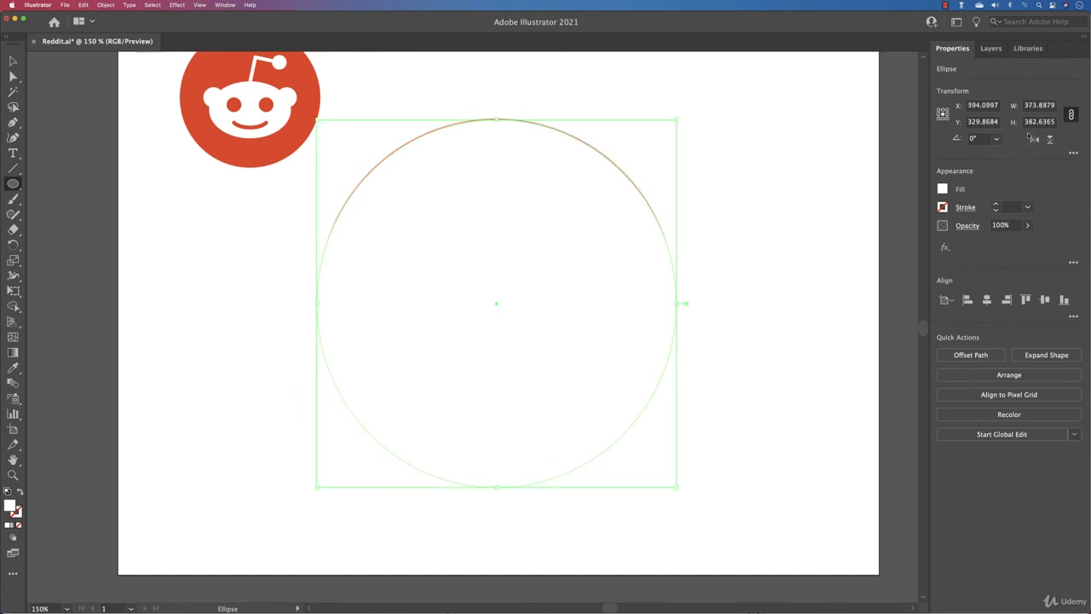
{"action": "left_click", "coordinate": [942, 188]}
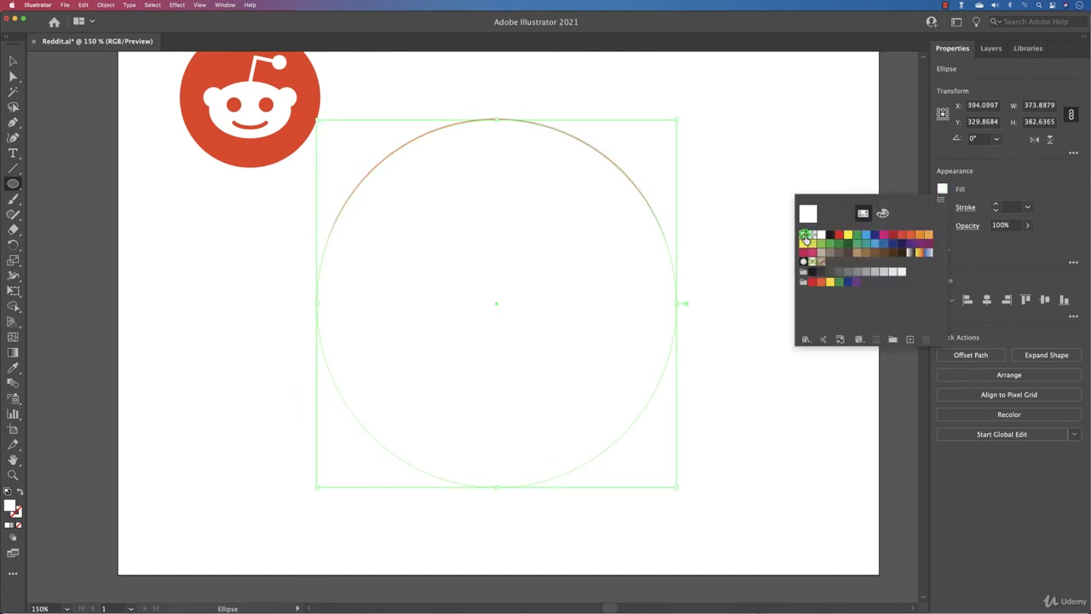
{"action": "left_click", "coordinate": [803, 235]}
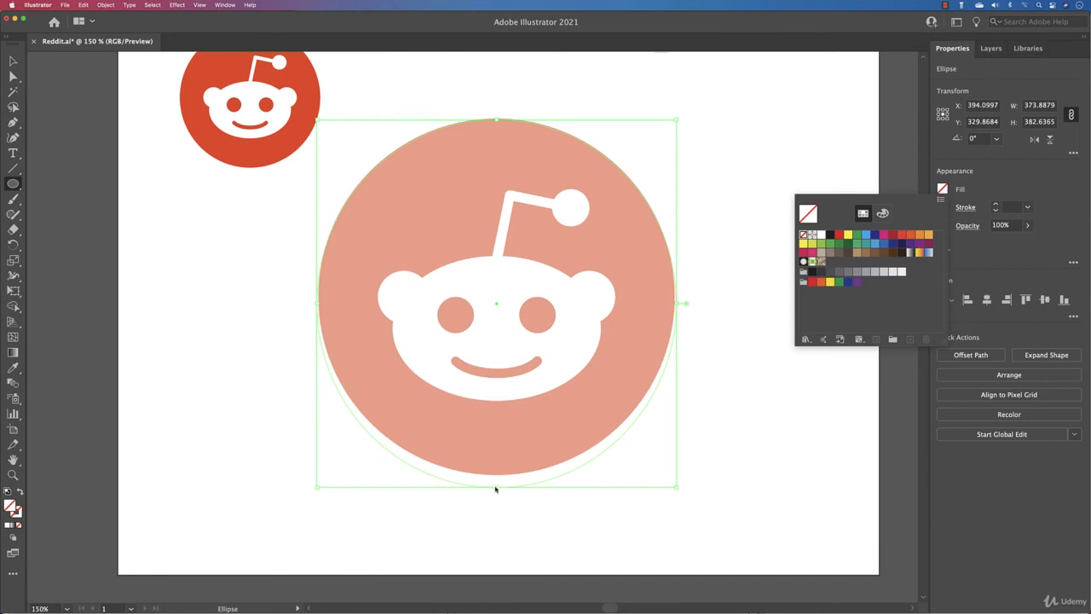
Step: Fit the unfilled ellipse to the edges of the faded disc, at about 372 by 370 pt
{"action": "left_click_drag", "start_coordinate": [495, 488], "coordinate": [496, 479]}
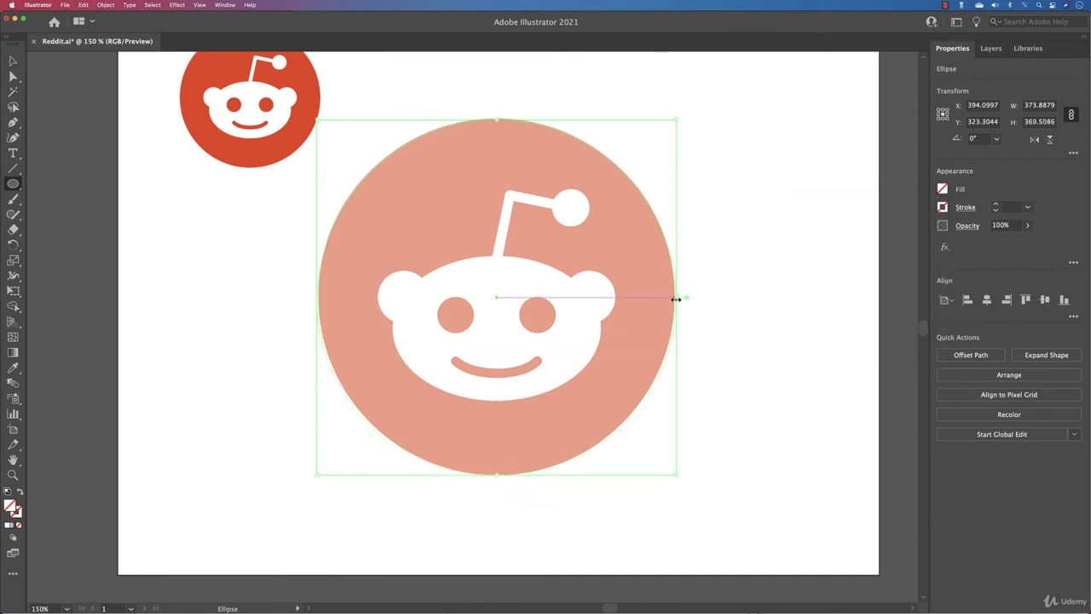
{"action": "mouse_move", "coordinate": [676, 299]}
{"action": "left_mouse_down"}
{"action": "mouse_move", "coordinate": [689, 288]}
{"action": "mouse_move", "coordinate": [677, 288]}
{"action": "left_mouse_up"}
{"action": "scroll", "coordinate": [676, 299], "scroll_direction": "up", "scroll_amount": 2}
{"action": "scroll", "coordinate": [676, 299], "scroll_direction": "up", "scroll_amount": 5}
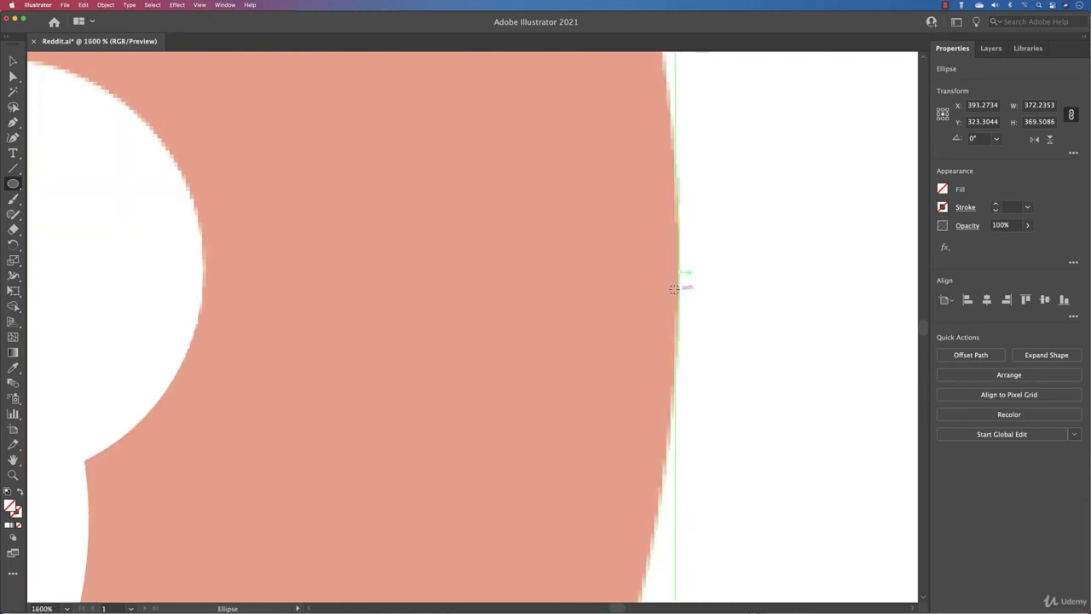
{"action": "scroll", "coordinate": [675, 289], "scroll_direction": "down", "scroll_amount": 5}
{"action": "left_click_drag", "start_coordinate": [367, 281], "coordinate": [608, 308]}
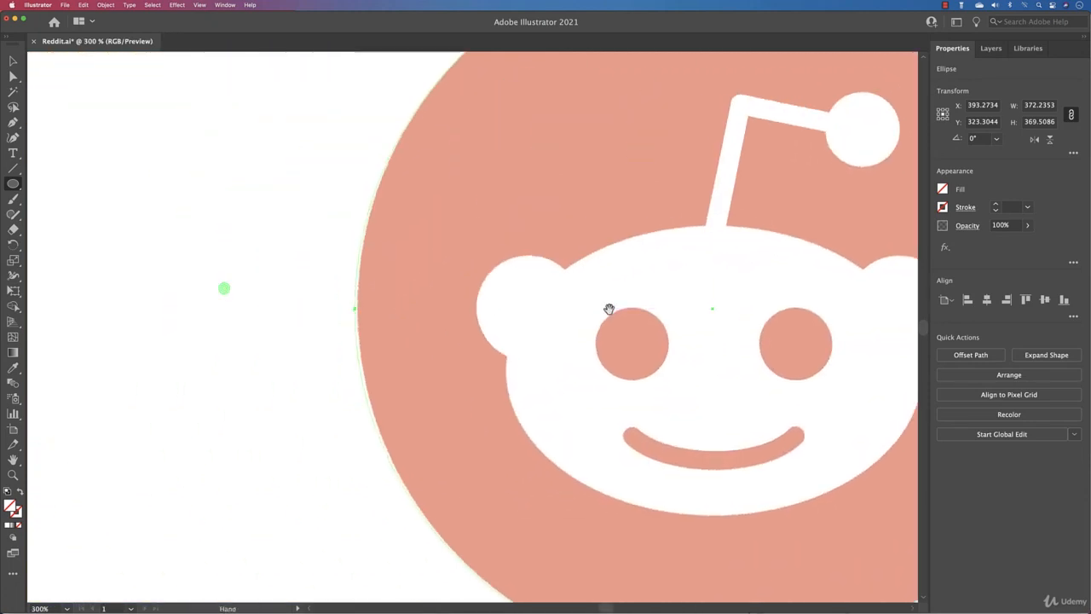
{"action": "left_click_drag", "start_coordinate": [354, 310], "coordinate": [355, 310]}
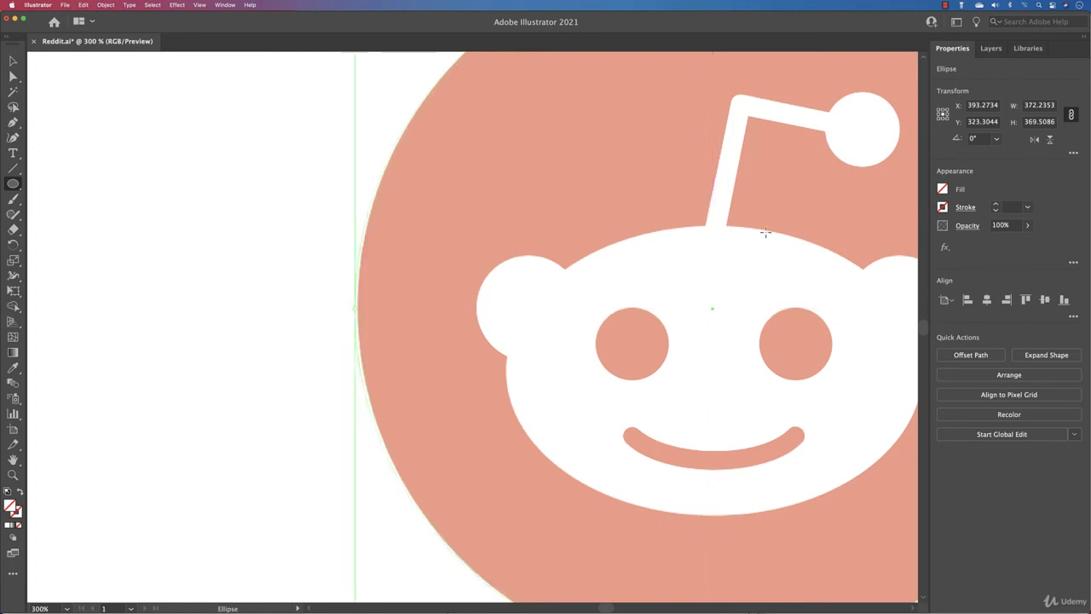
{"action": "left_click_drag", "start_coordinate": [764, 213], "coordinate": [627, 418]}
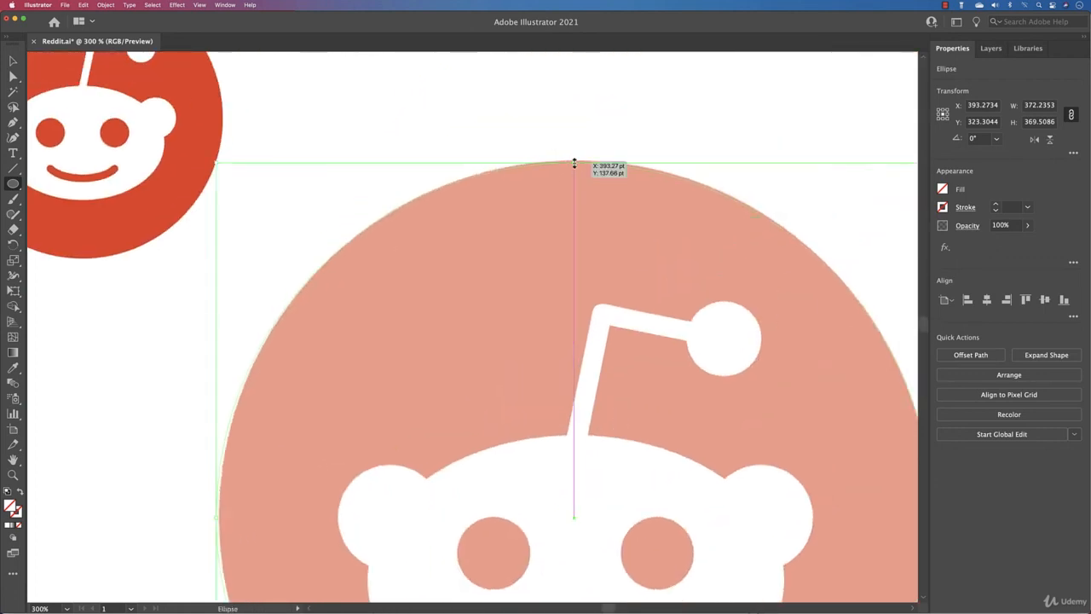
{"action": "left_click_drag", "start_coordinate": [573, 162], "coordinate": [574, 162]}
{"action": "key", "text": "super+0"}
{"action": "key", "text": "super+equal"}
{"action": "key", "text": "super+equal"}
{"action": "key", "text": "super+equal"}
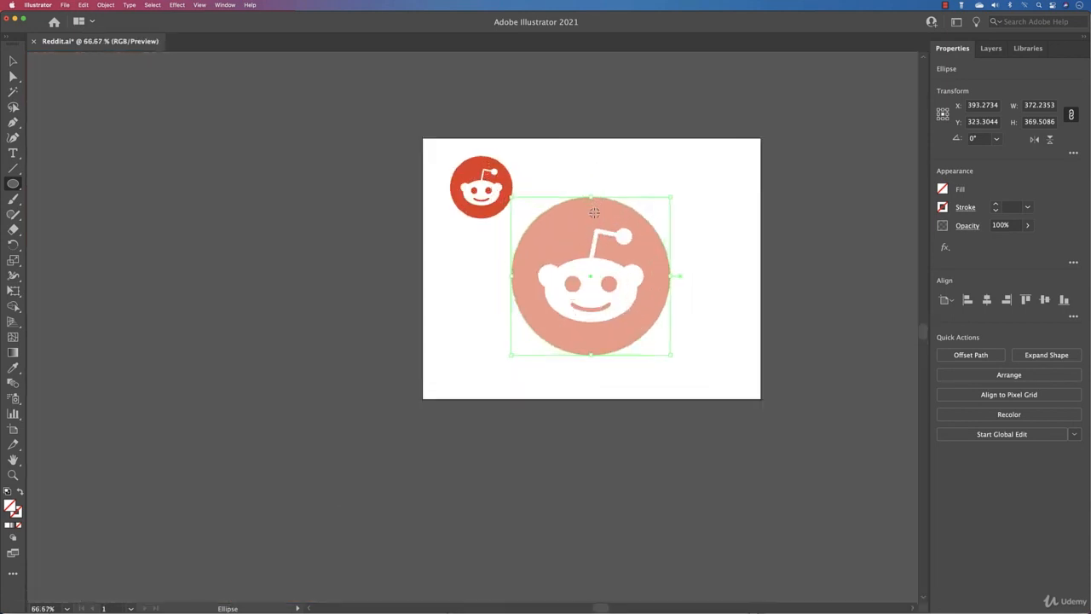
{"action": "left_click_drag", "start_coordinate": [643, 395], "coordinate": [548, 270]}
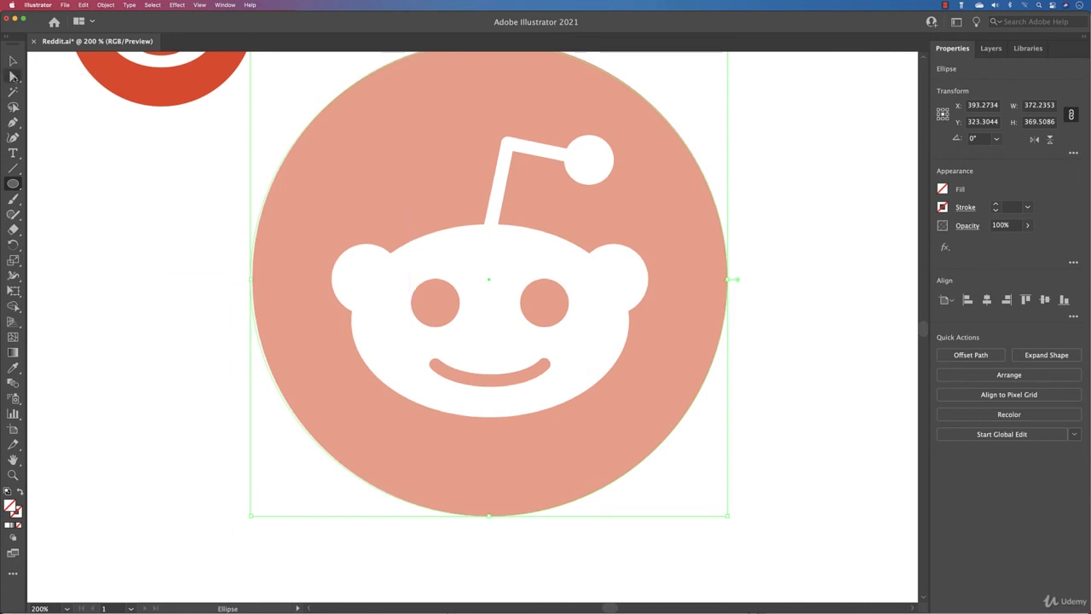
Step: Fill the background ellipse with the small original logo's red using the Eyedropper, and send it to the back behind the alien
{"action": "left_click", "coordinate": [12, 76]}
{"action": "left_click", "coordinate": [13, 368]}
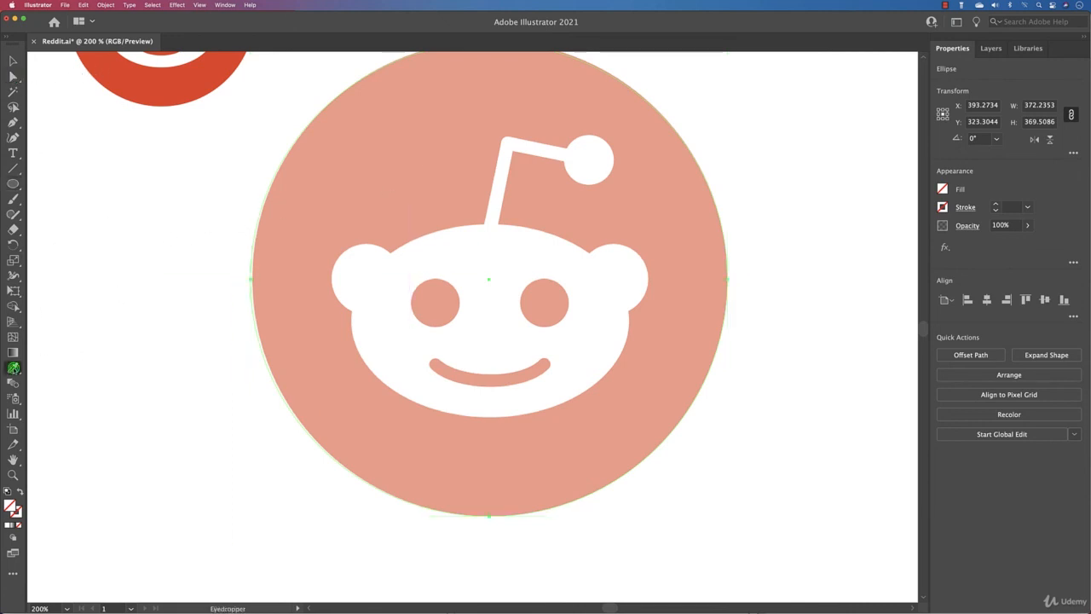
{"action": "left_click", "coordinate": [167, 79]}
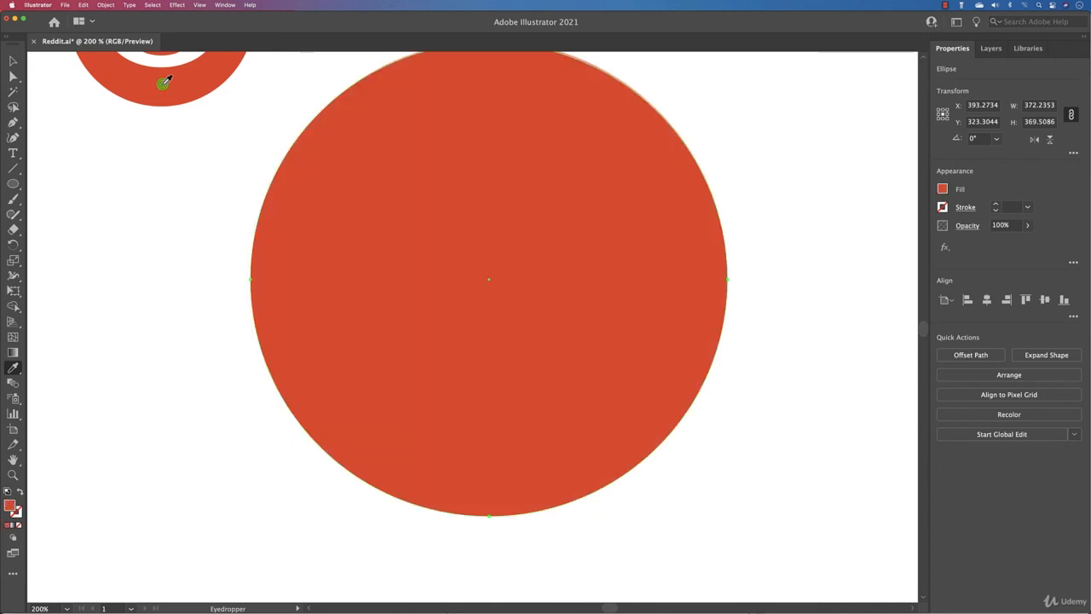
{"action": "left_click", "coordinate": [1027, 380]}
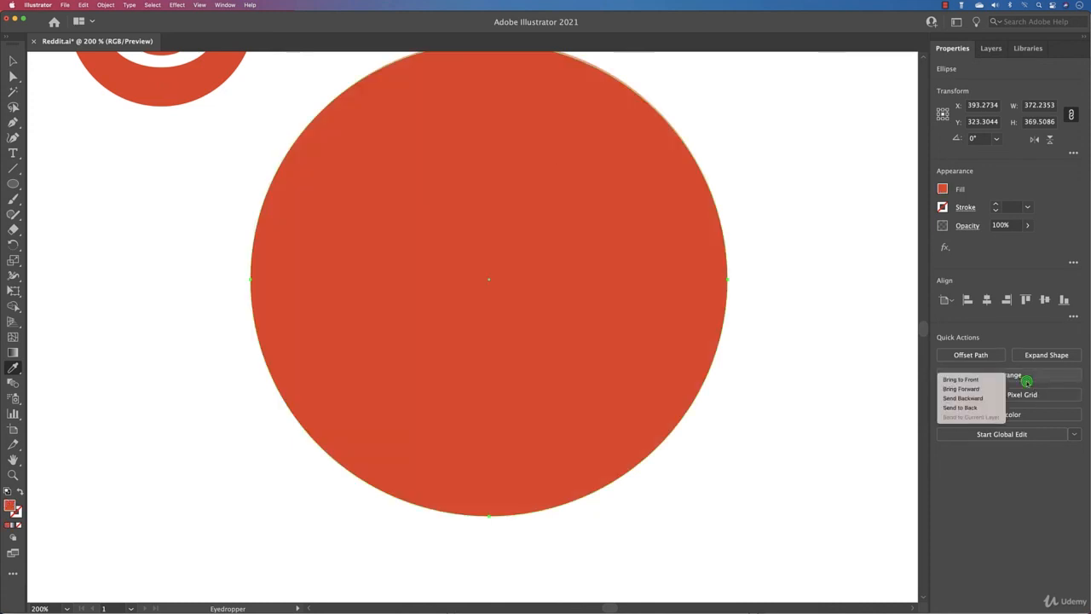
{"action": "left_click", "coordinate": [986, 408]}
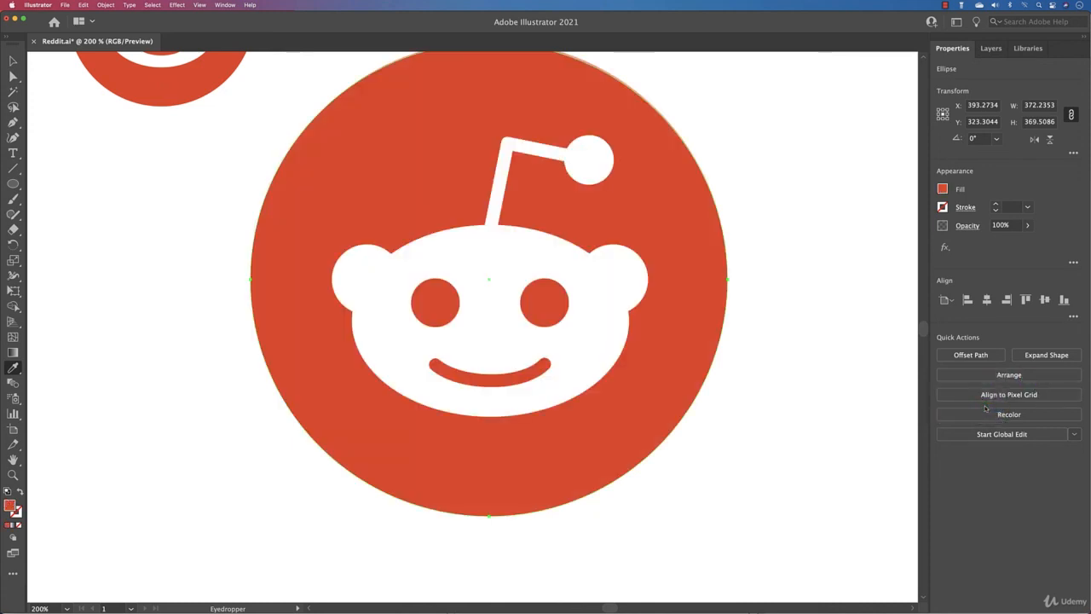
{"action": "key", "text": "v"}
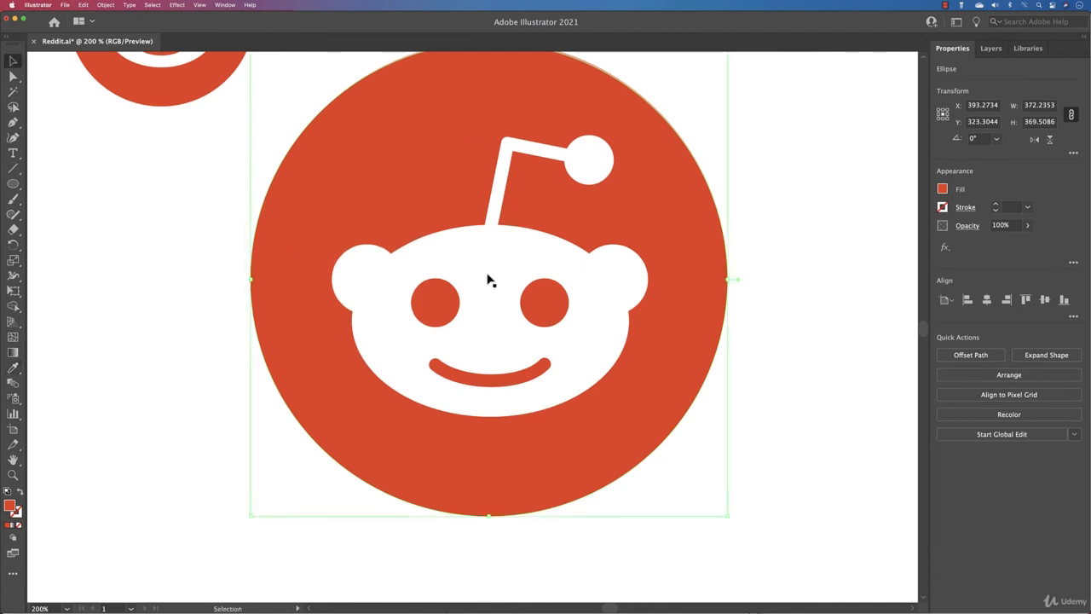
{"action": "scroll", "coordinate": [488, 280], "scroll_direction": "up", "scroll_amount": 3}
{"action": "key", "text": "a"}
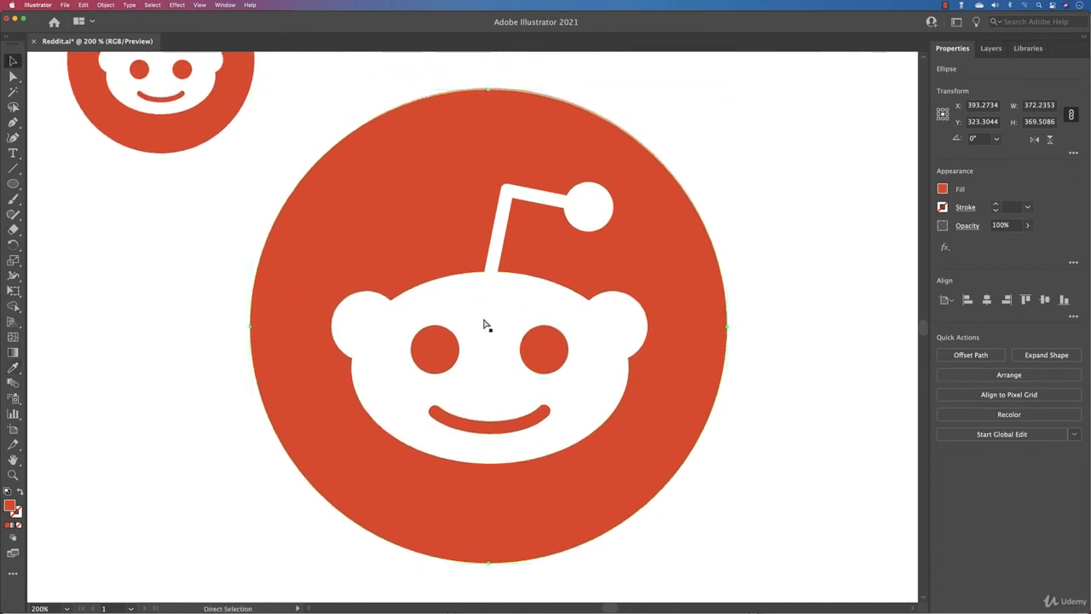
{"action": "scroll", "coordinate": [483, 324], "scroll_direction": "down", "scroll_amount": 3}
{"action": "key", "text": "v"}
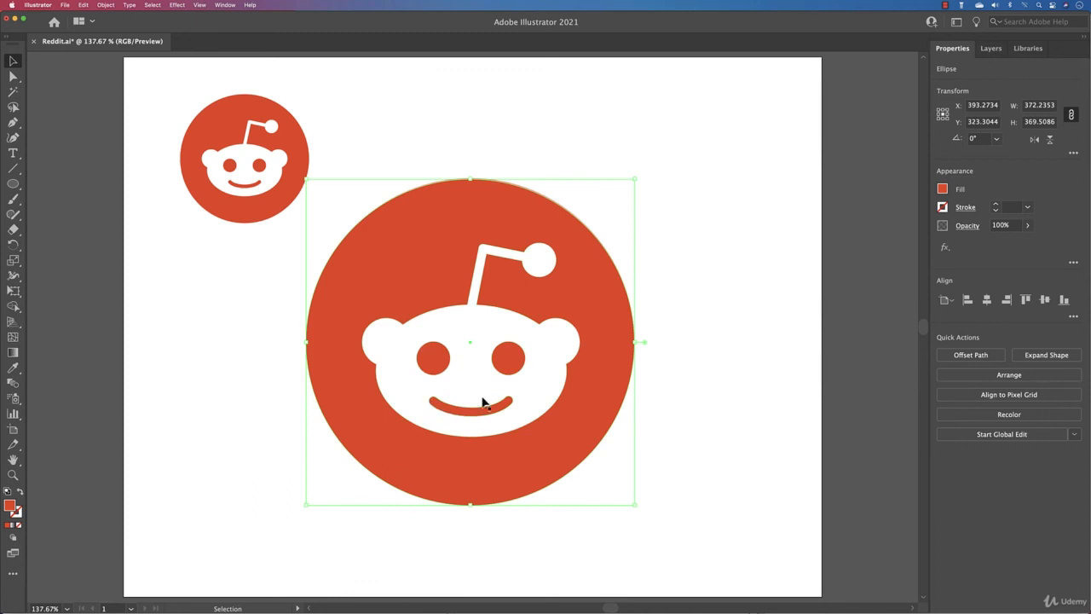
{"action": "left_click", "coordinate": [706, 392]}
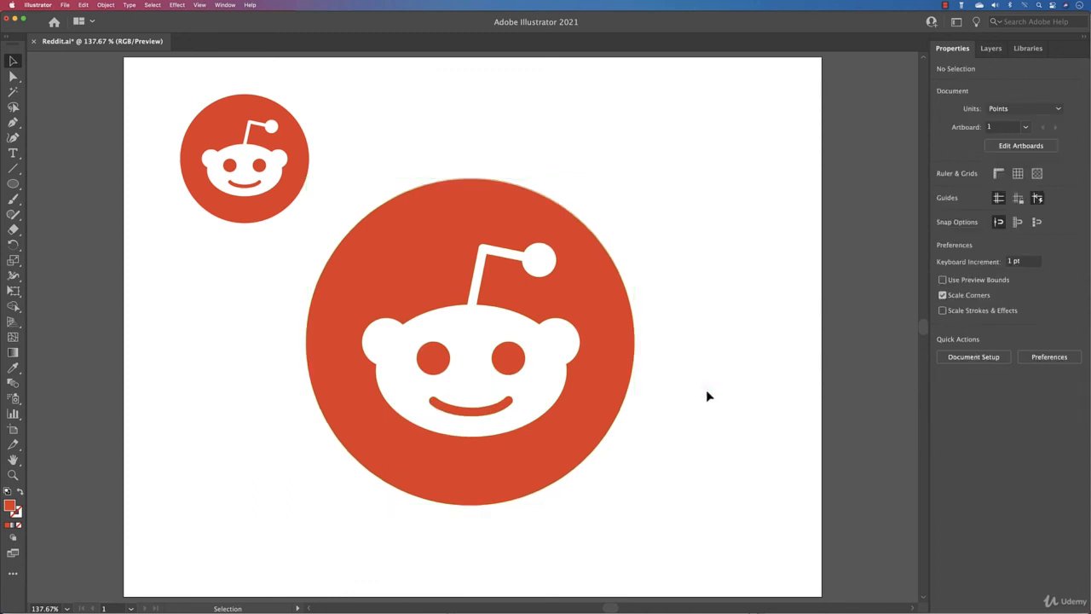